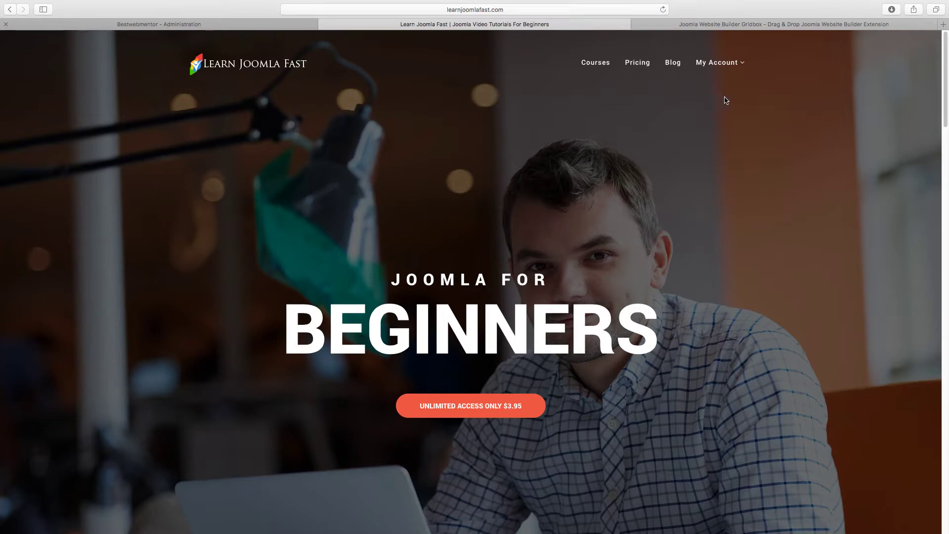
# Step: Switch to the 'Joomla Website Builder Gridbox' tab on balbooa.com
pyautogui.click(770, 26)
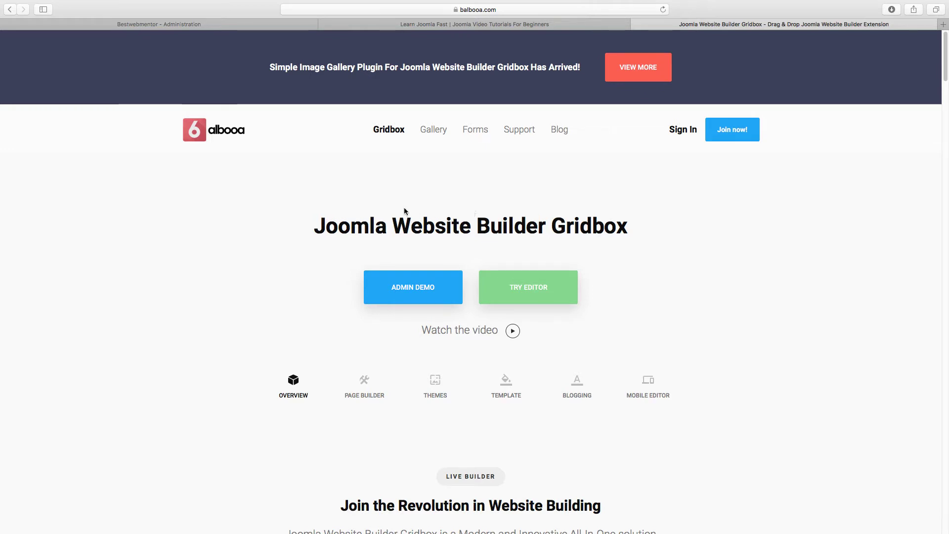
# Step: Return to the 'Bestwebmentor - Administration' tab showing Gridbox's empty Single Pages list
pyautogui.click(212, 25)
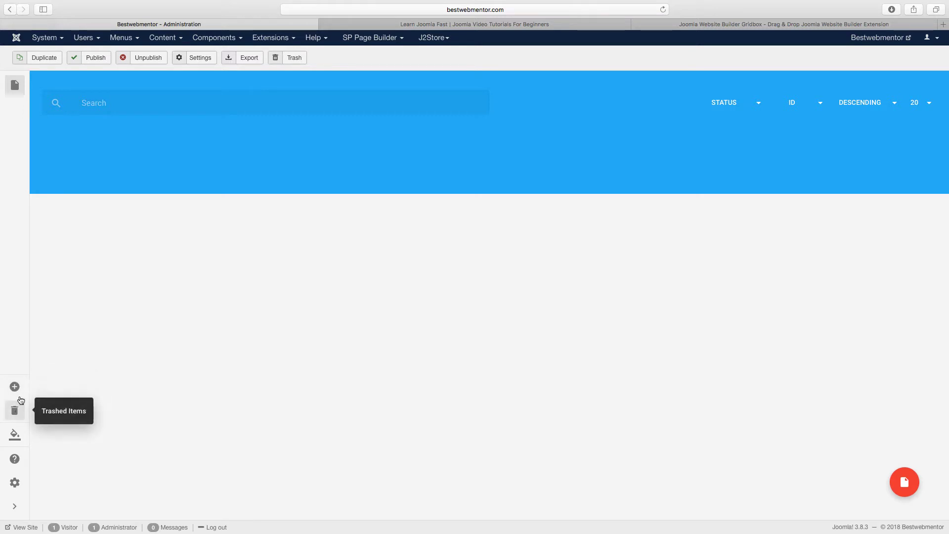
# Step: Open the Installed themes grid and look over Gridbox - Default and the King Theme headers
pyautogui.click(15, 437)
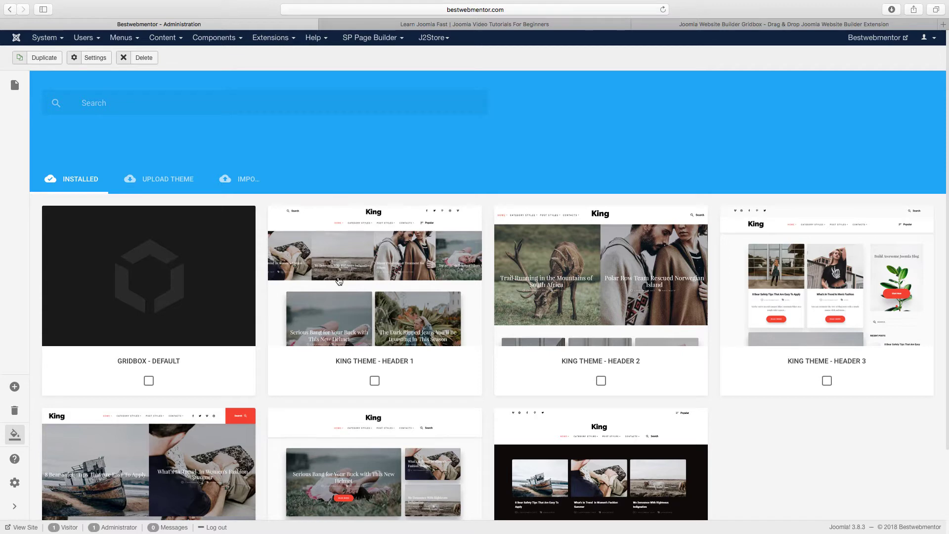
pyautogui.scroll(-3, 623, 382)
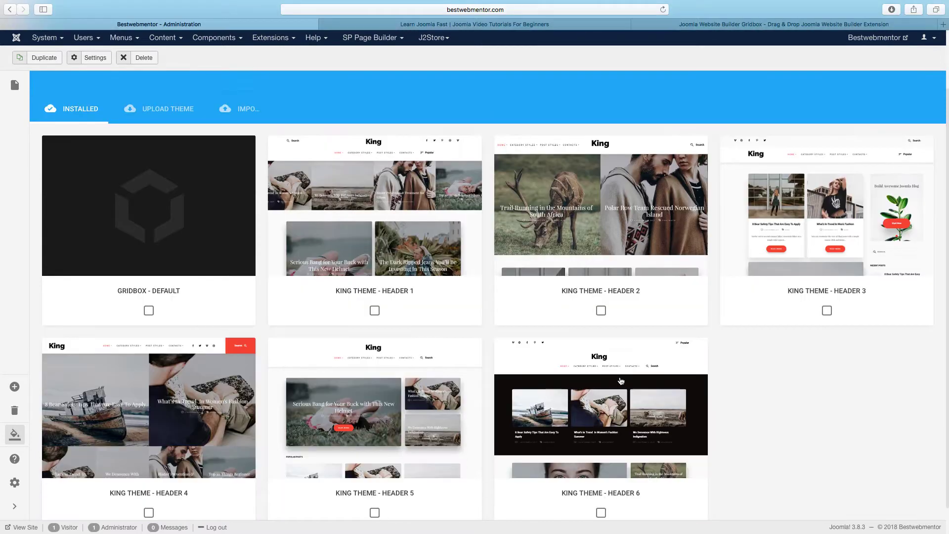
pyautogui.scroll(3, 621, 381)
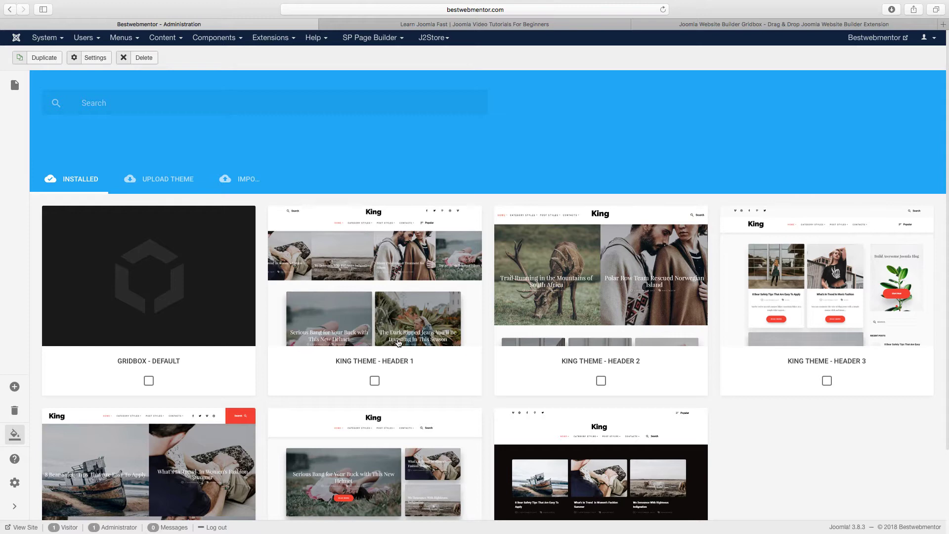
# Step: Browse the Upload Theme gallery of King, Vivid, Dreamport, Advan, Brick and Harbor
pyautogui.click(179, 181)
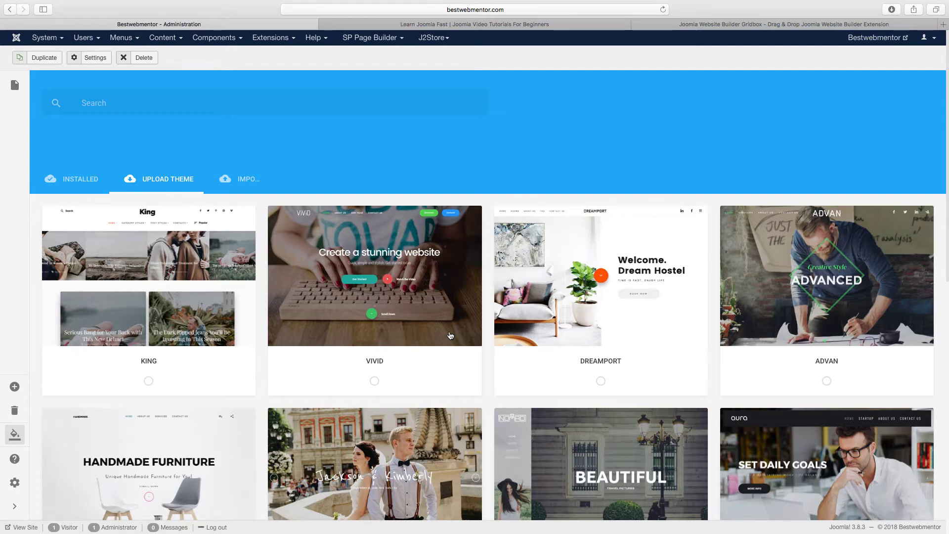
pyautogui.scroll(-2, 450, 336)
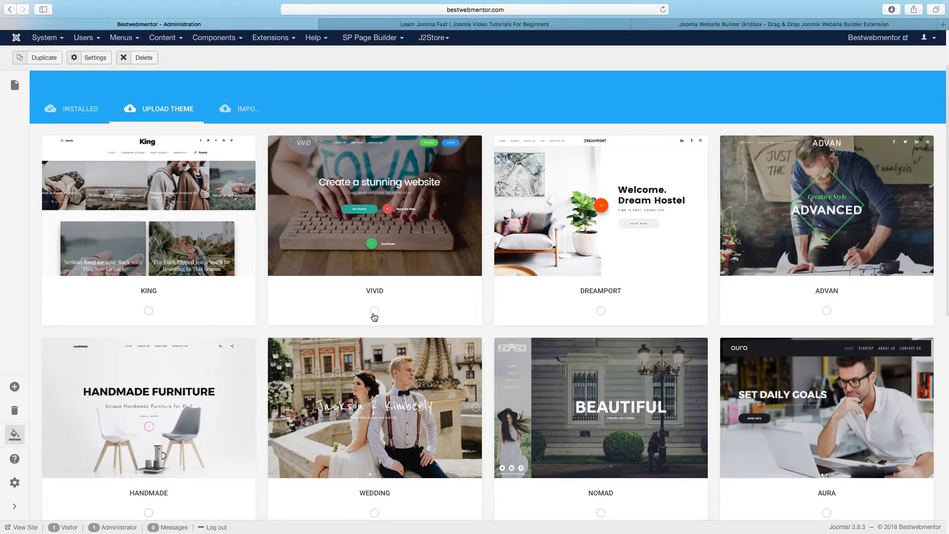
pyautogui.scroll(-5, 374, 316)
pyautogui.scroll(-2, 374, 317)
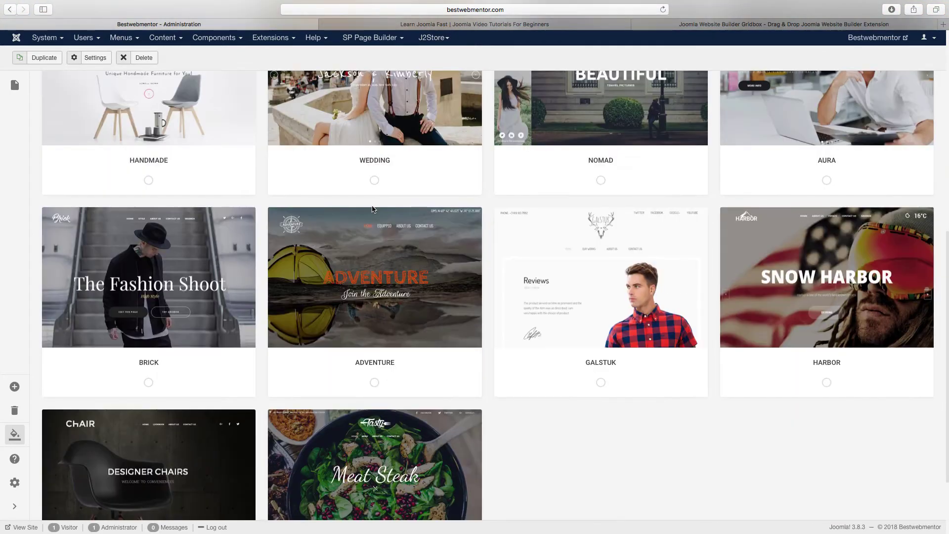
pyautogui.scroll(-2, 373, 302)
pyautogui.scroll(10, 373, 299)
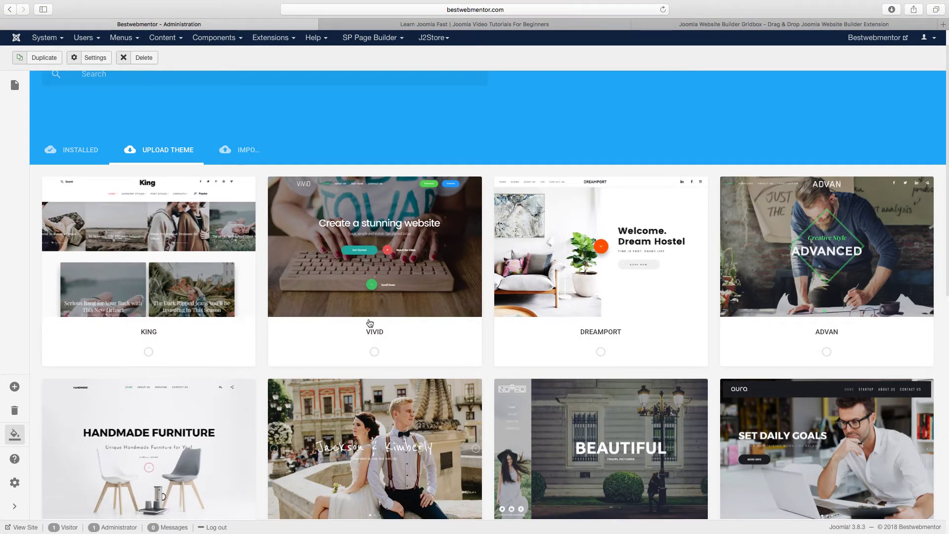
# Step: Select the Vivid theme and install it
pyautogui.click(374, 352)
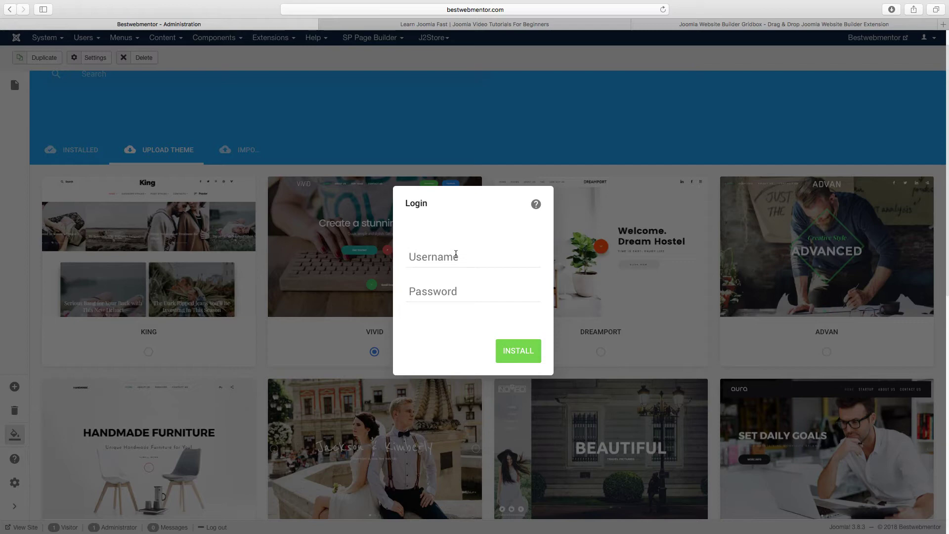
pyautogui.click(501, 354)
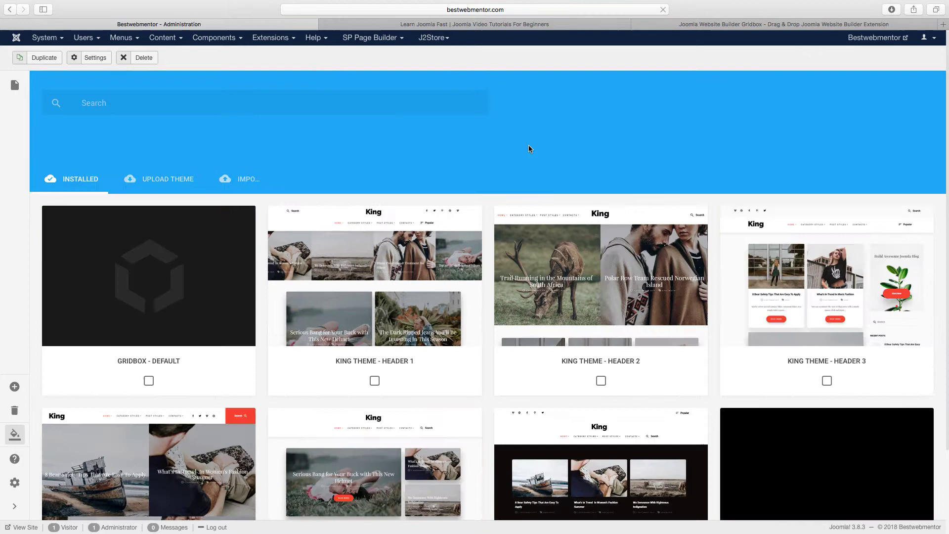
# Step: Tick the Vivid theme, then open the Home page from Single Pages in the editor
pyautogui.scroll(-3, 533, 266)
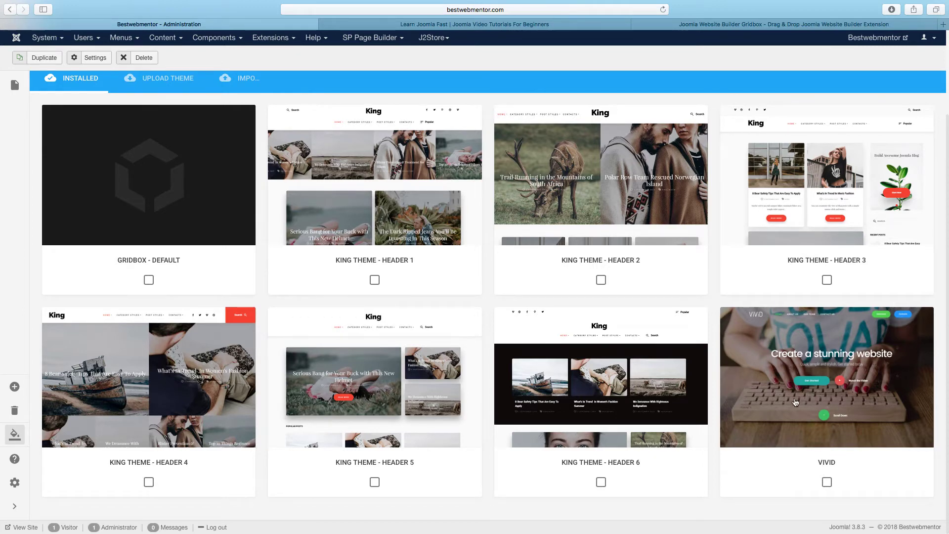
pyautogui.scroll(1, 655, 302)
pyautogui.scroll(3, 642, 321)
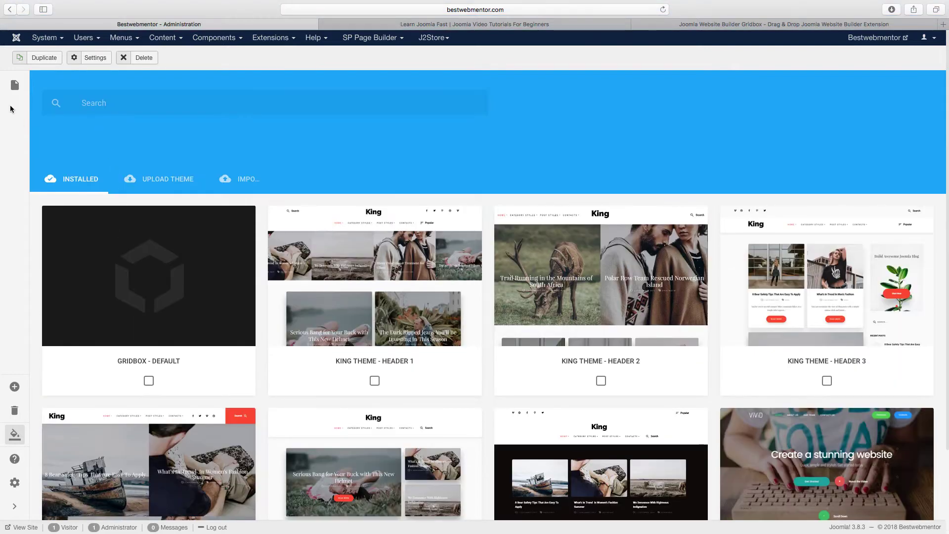
pyautogui.click(11, 84)
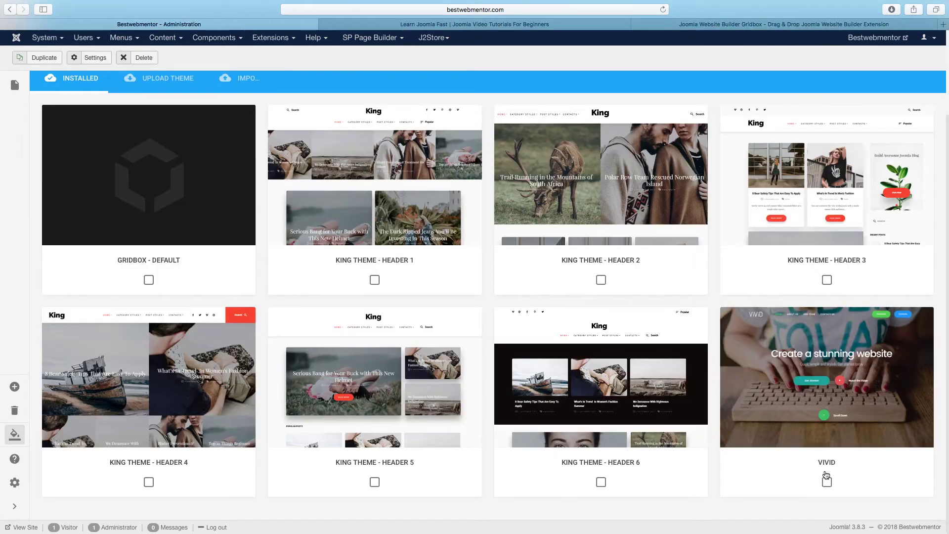
pyautogui.click(826, 480)
pyautogui.scroll(3, 171, 243)
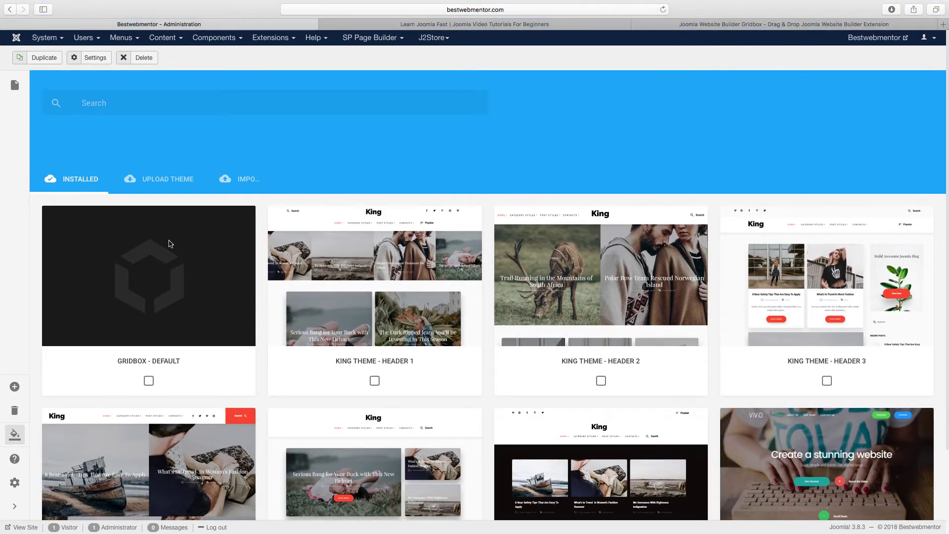
pyautogui.click(15, 85)
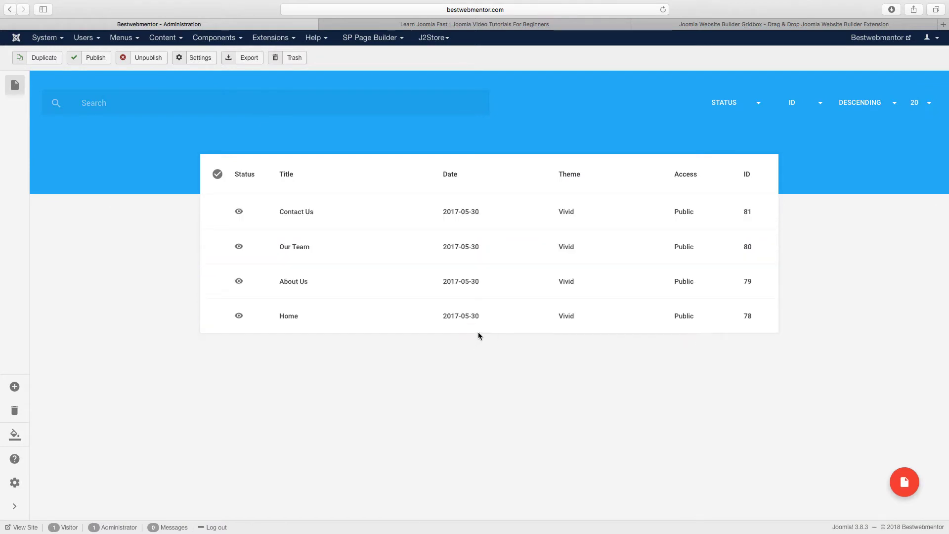
pyautogui.click(292, 316)
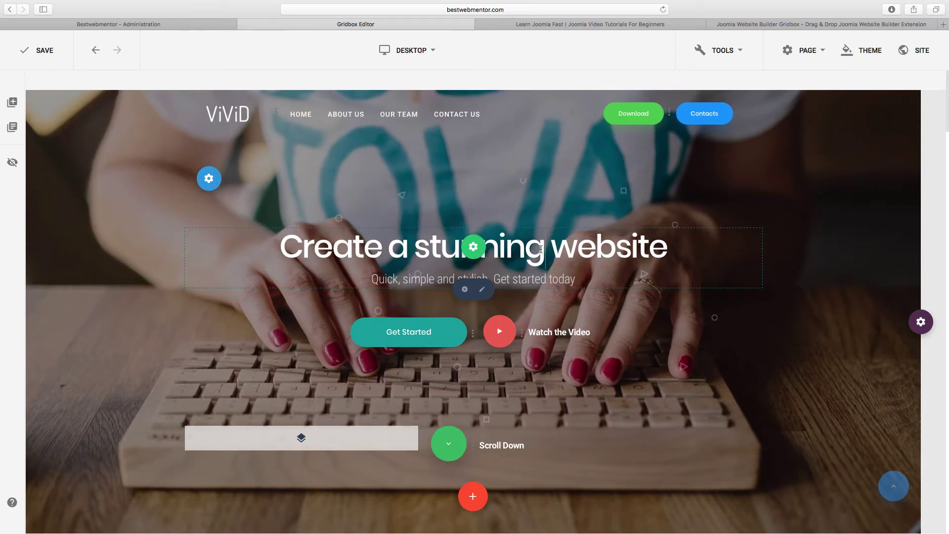
# Step: Change the hero heading 'Create a stunning website' to 'Joomla For Beginners'
pyautogui.tripleClick(541, 249)
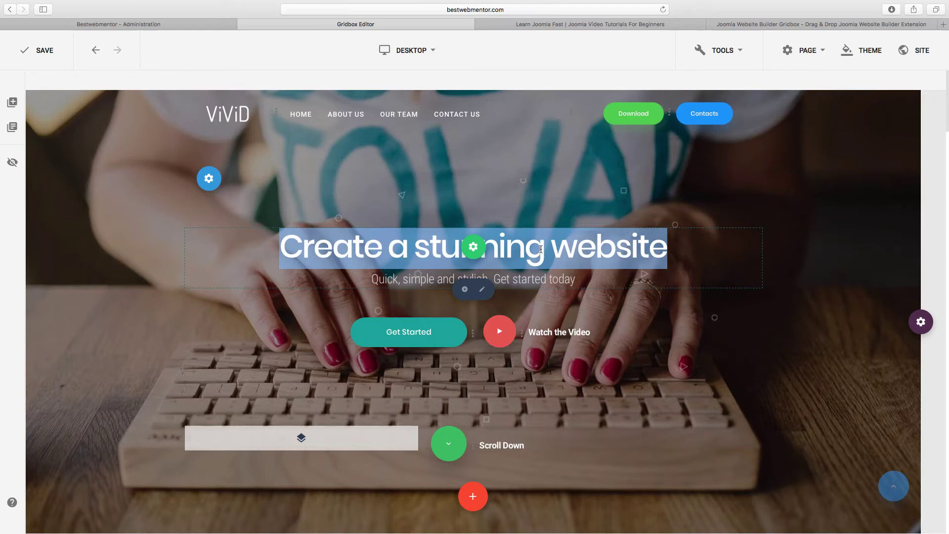
pyautogui.press('BackSpace')
pyautogui.write('Joo')
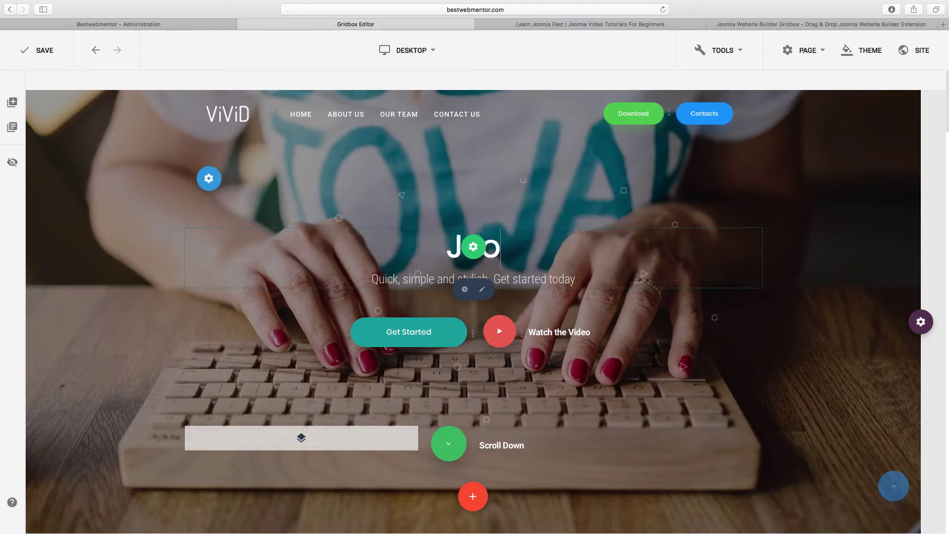
pyautogui.write('mla For')
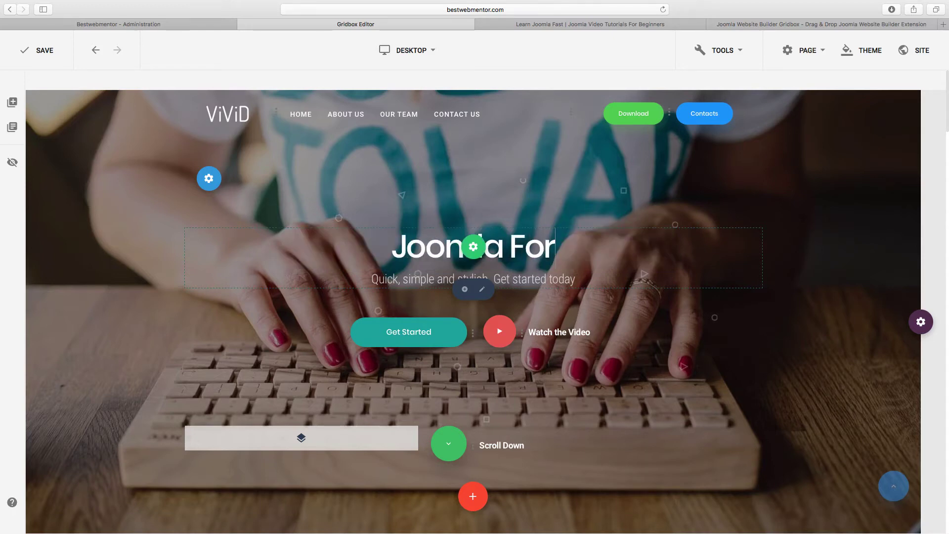
pyautogui.write(' Beginn')
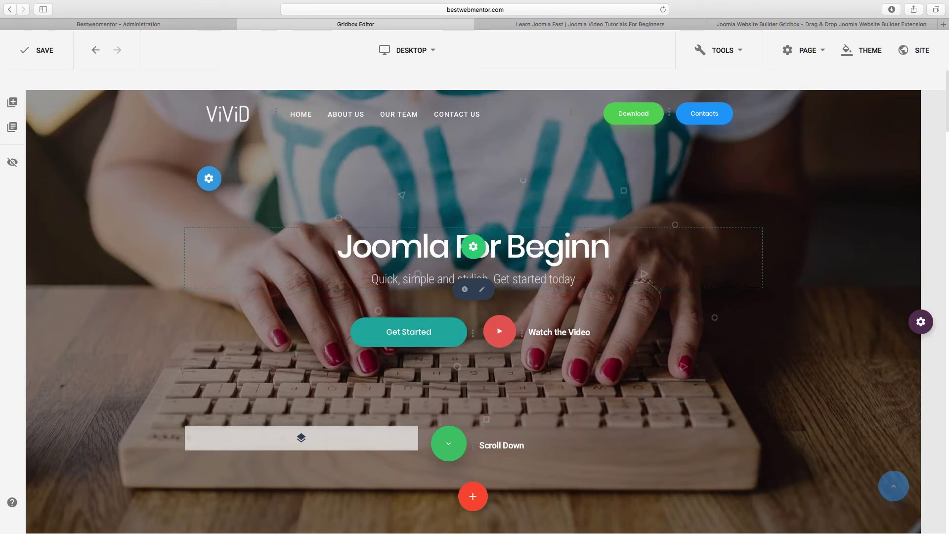
pyautogui.write('ers')
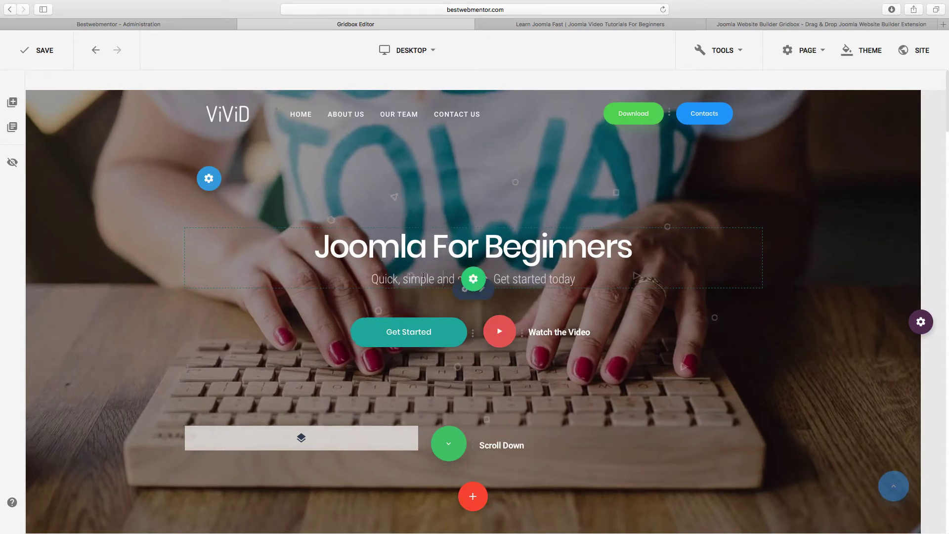
# Step: Replace the subtitle with 'The best Way TO Learn Joomla' and relabel the video 'Best Video'
pyautogui.click(443, 278)
pyautogui.tripleClick(423, 278)
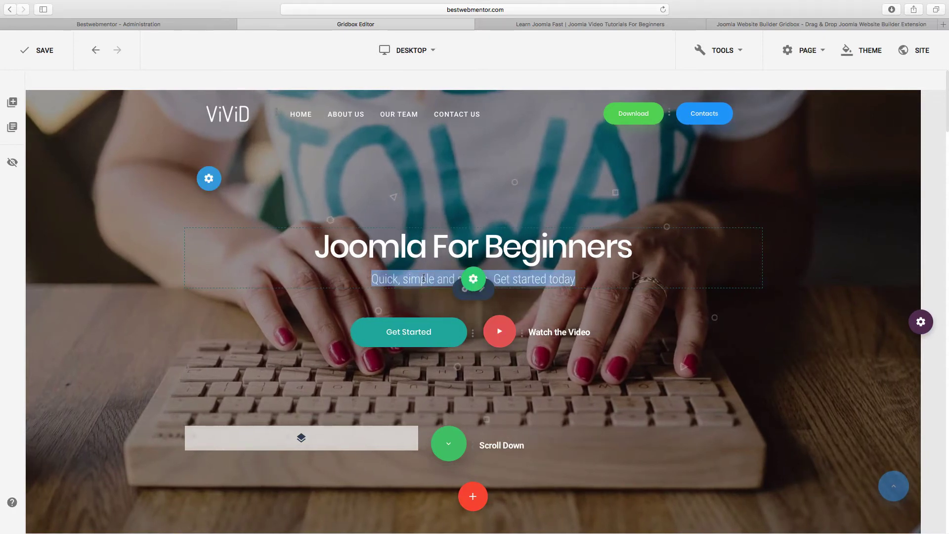
pyautogui.press('BackSpace')
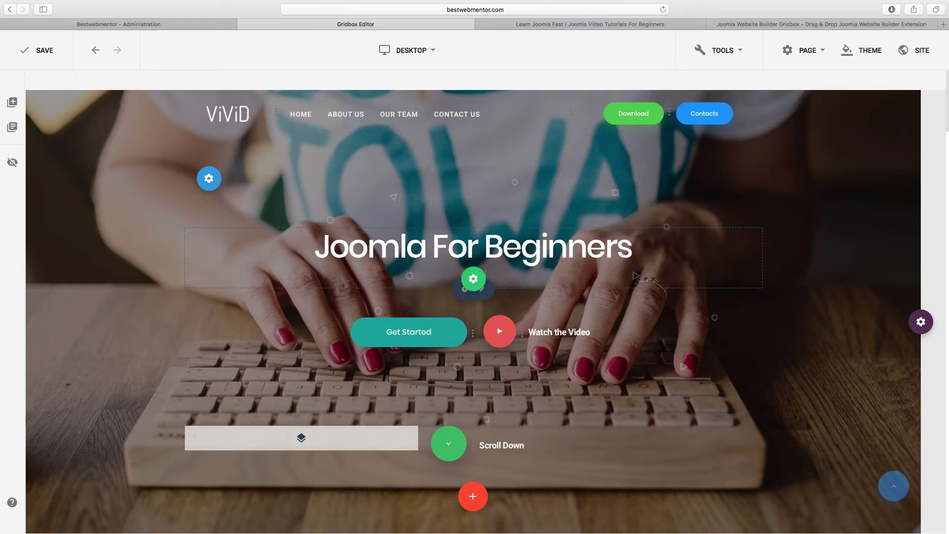
pyautogui.write('The best Way TO Learn Joomla')
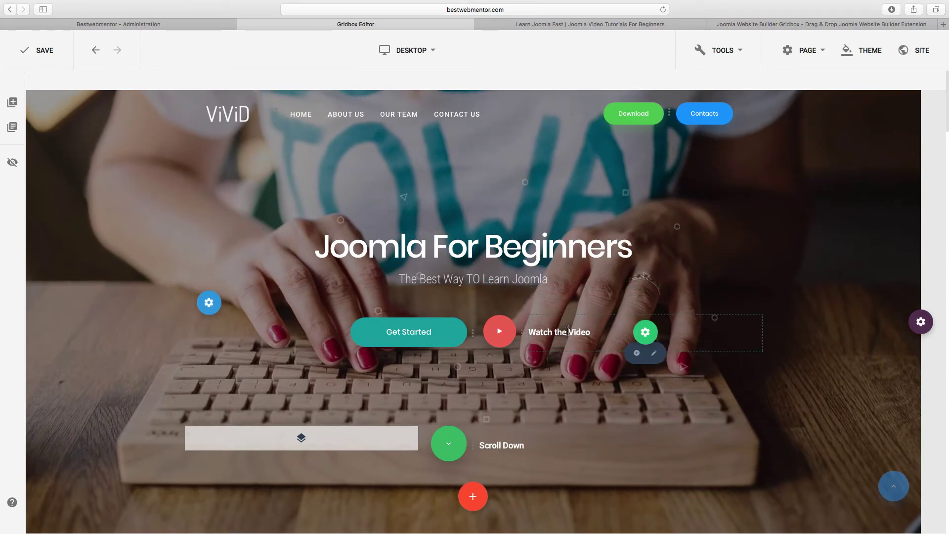
pyautogui.tripleClick(539, 331)
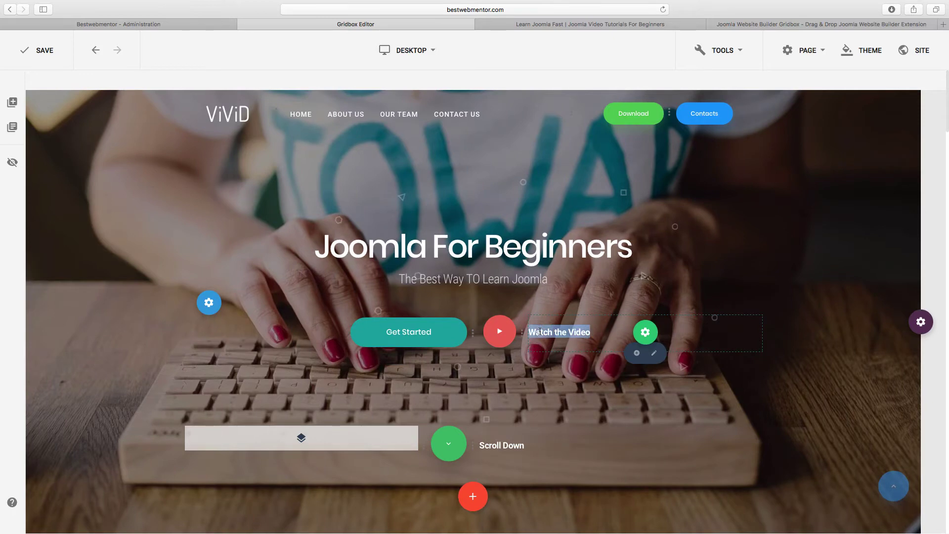
pyautogui.write('BEst')
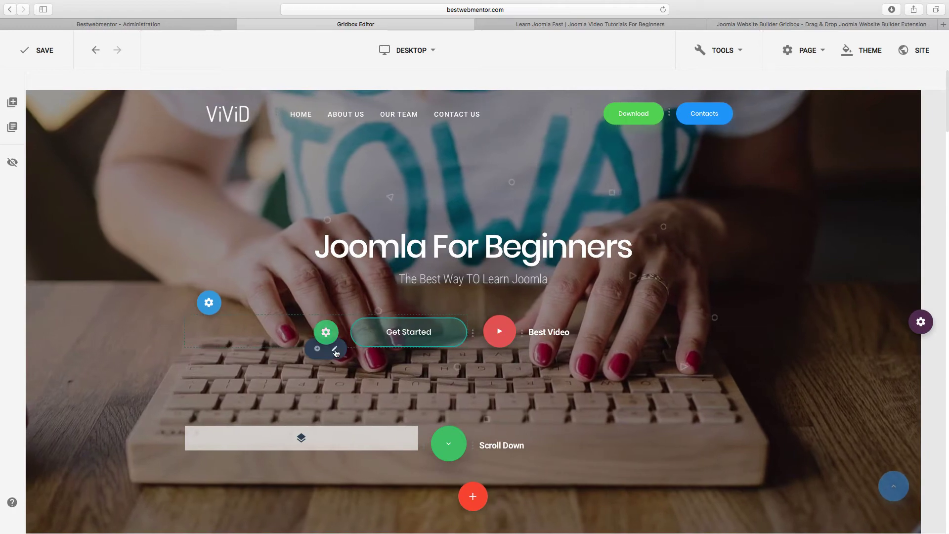
# Step: Scroll to the next section and overwrite 'Most advanced builder' with 'Relaxing By The Lake'
pyautogui.scroll(-3, 492, 375)
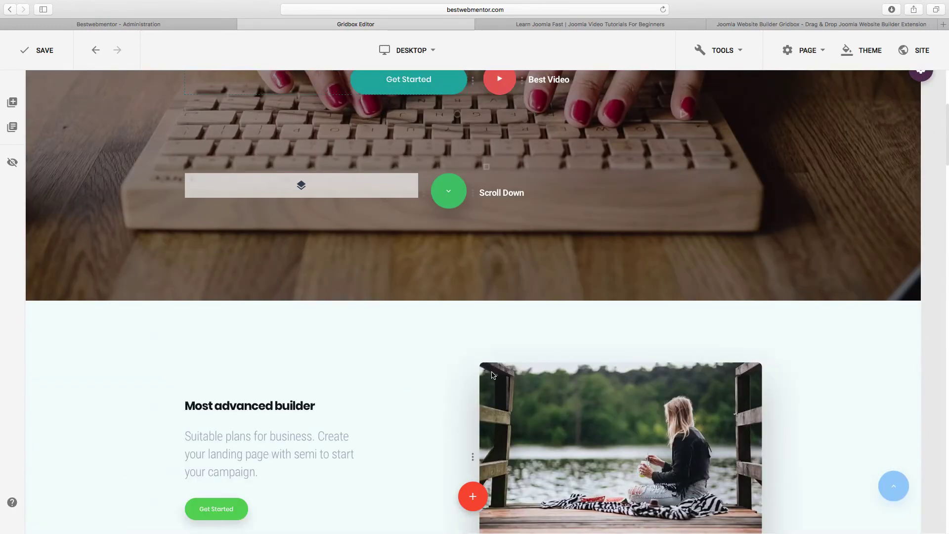
pyautogui.scroll(-5, 491, 374)
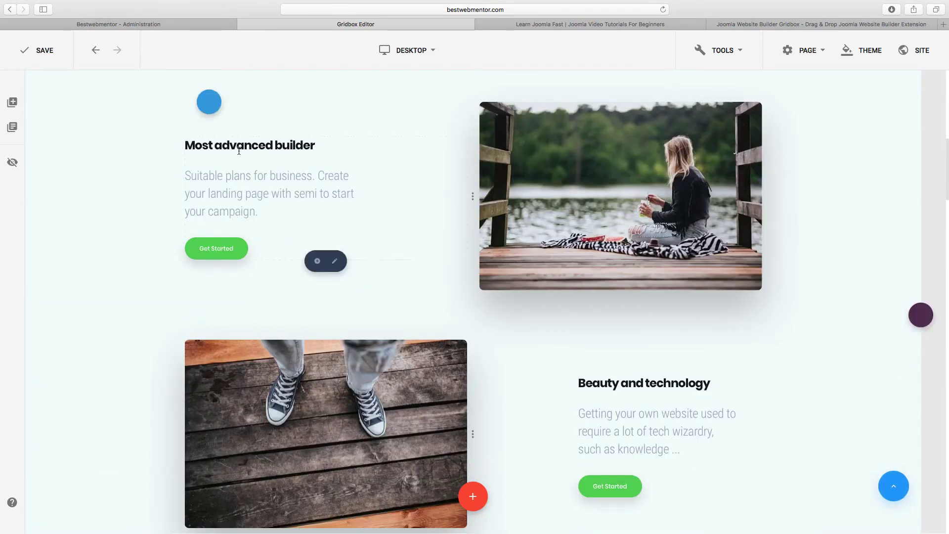
pyautogui.click(231, 145)
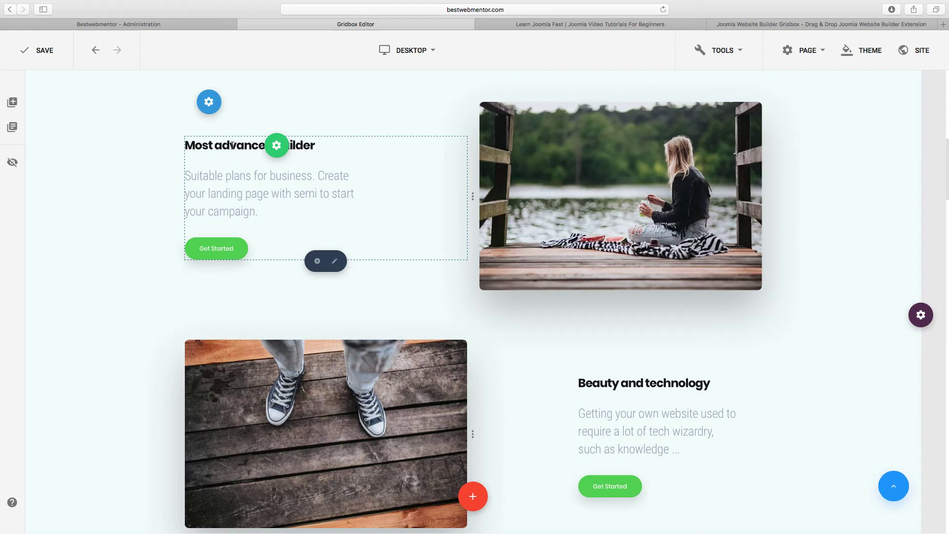
pyautogui.tripleClick(232, 145)
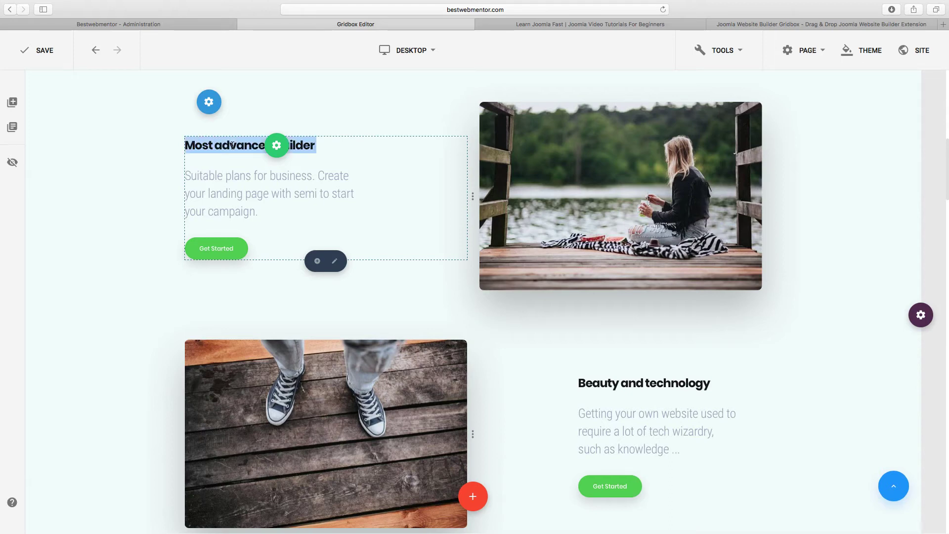
pyautogui.write('Re')
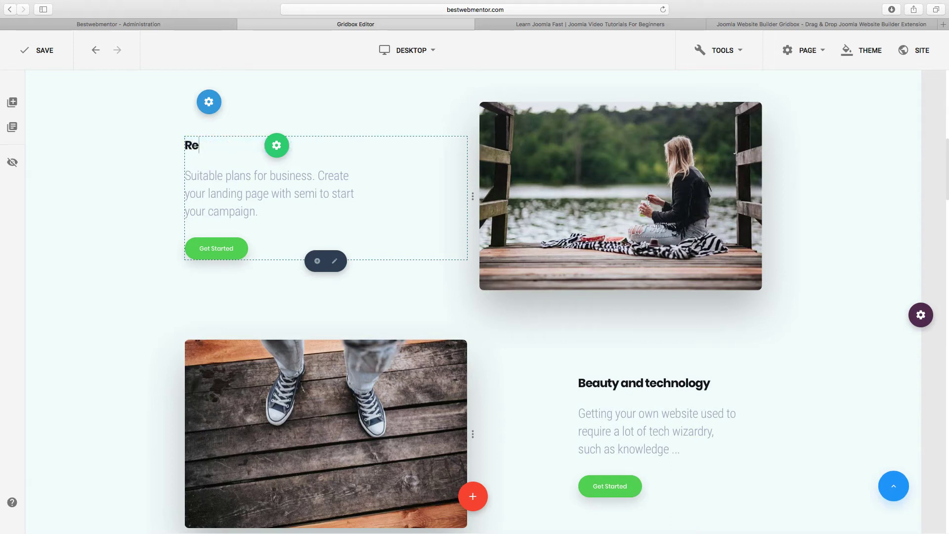
pyautogui.write('laxing By The ')
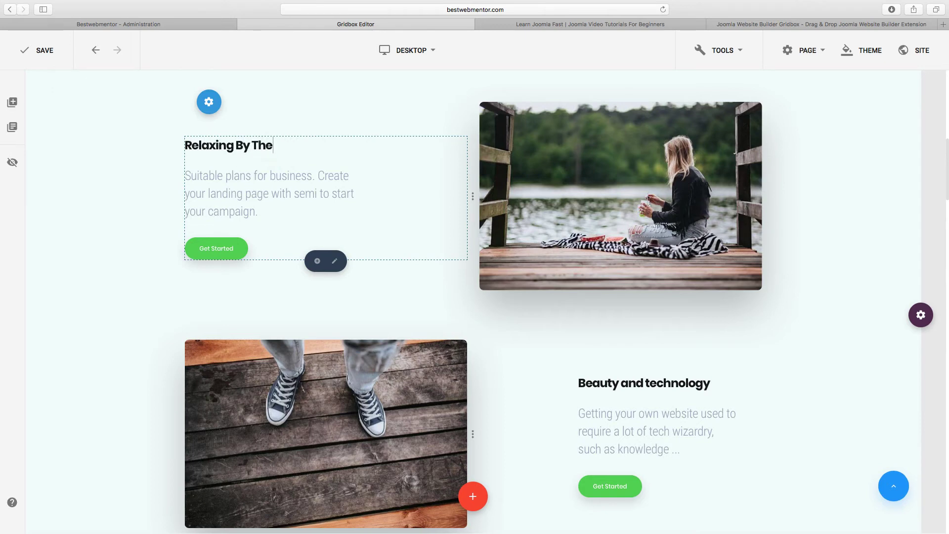
pyautogui.write('L')
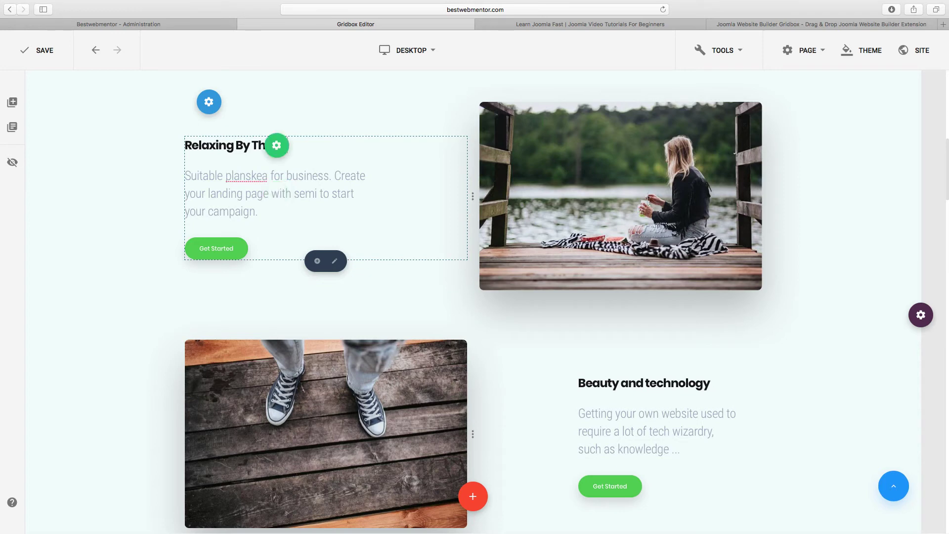
pyautogui.write('ake')
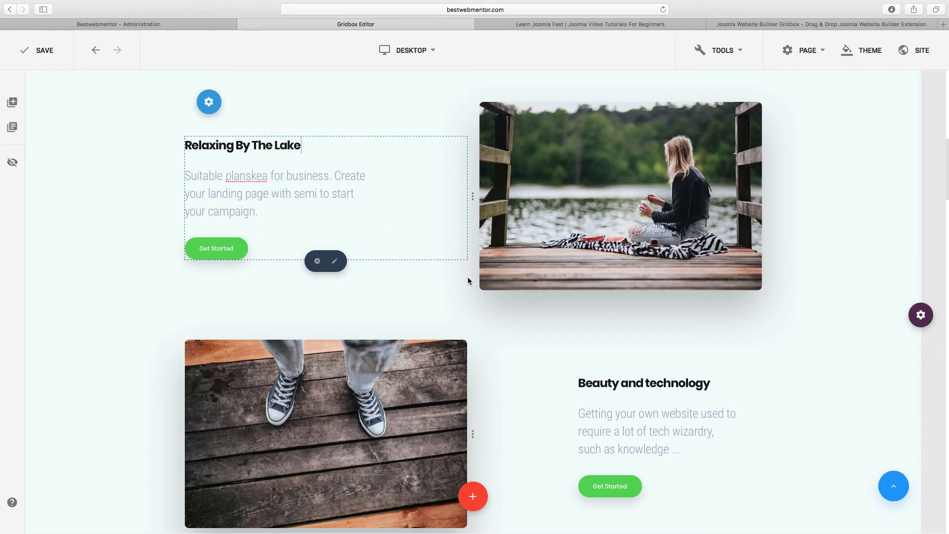
# Step: Scroll to the dark 'Have some questions?' section and select its Tickets counter row
pyautogui.scroll(-5, 561, 338)
pyautogui.scroll(-3, 555, 340)
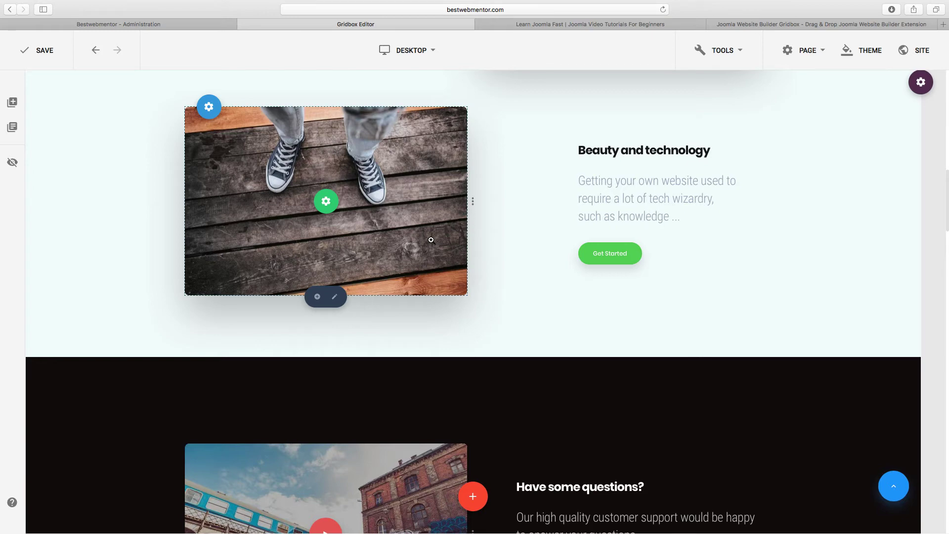
pyautogui.scroll(-6, 431, 239)
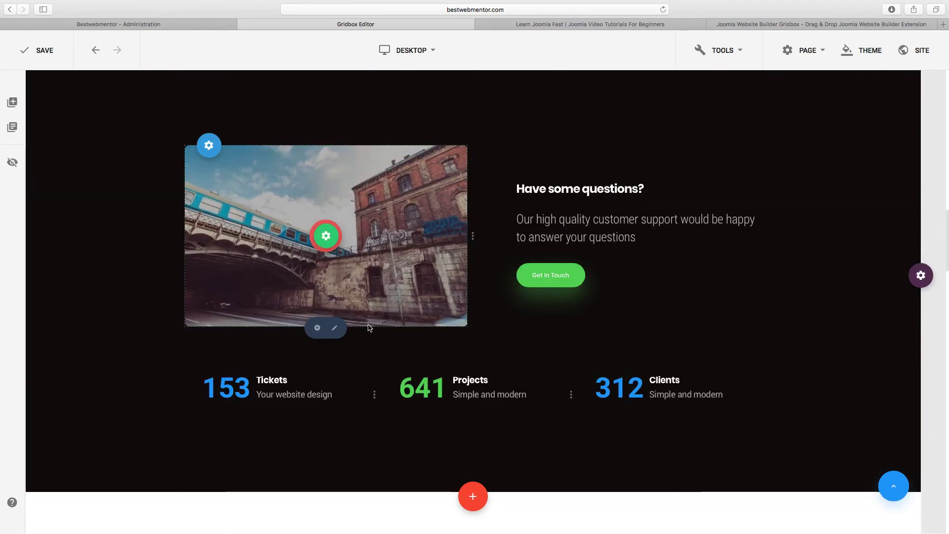
pyautogui.click(292, 394)
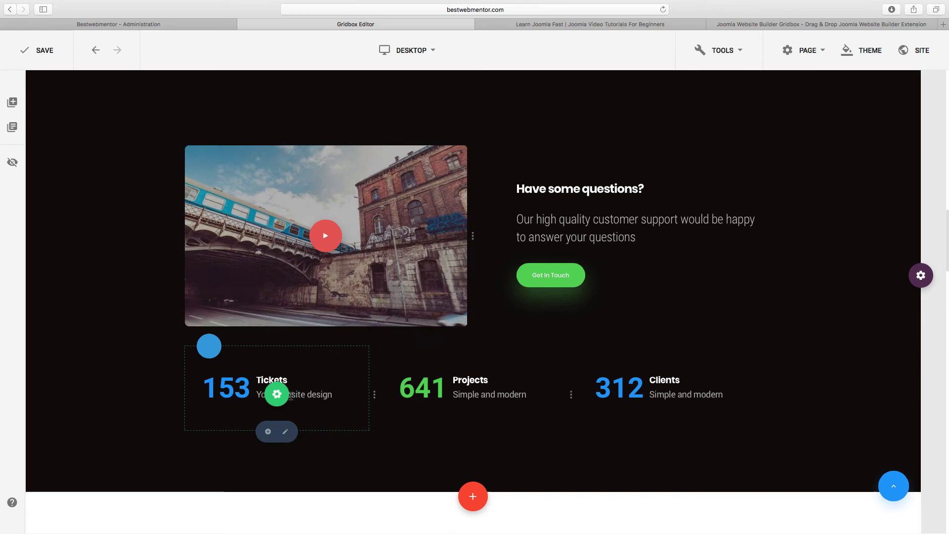
pyautogui.scroll(1, 509, 336)
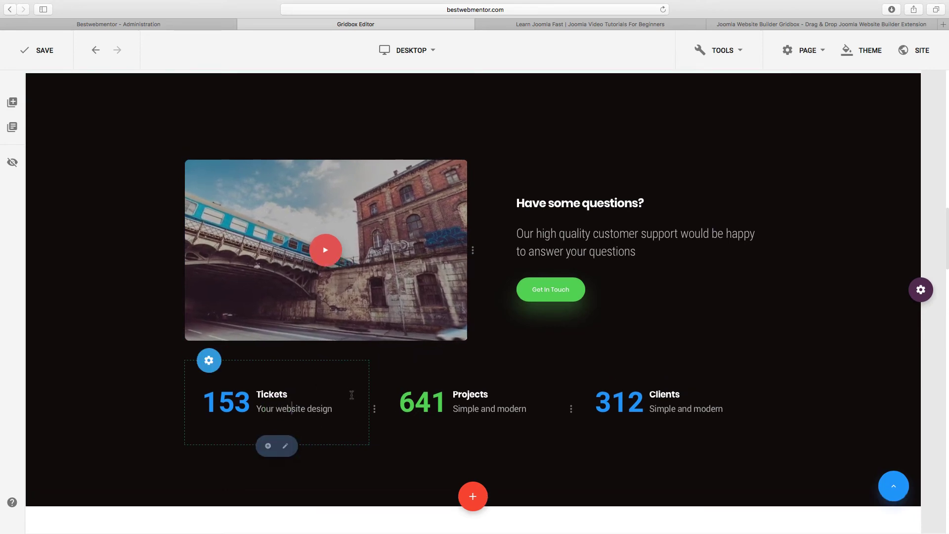
pyautogui.moveTo(216, 366)
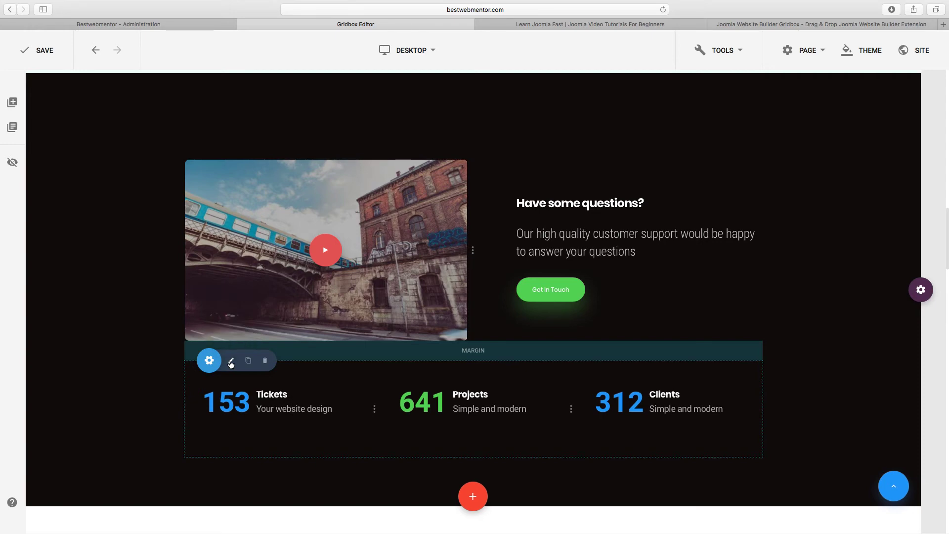
# Step: Open the counters row settings and toggle Full Width on, then back to boxed
pyautogui.click(231, 364)
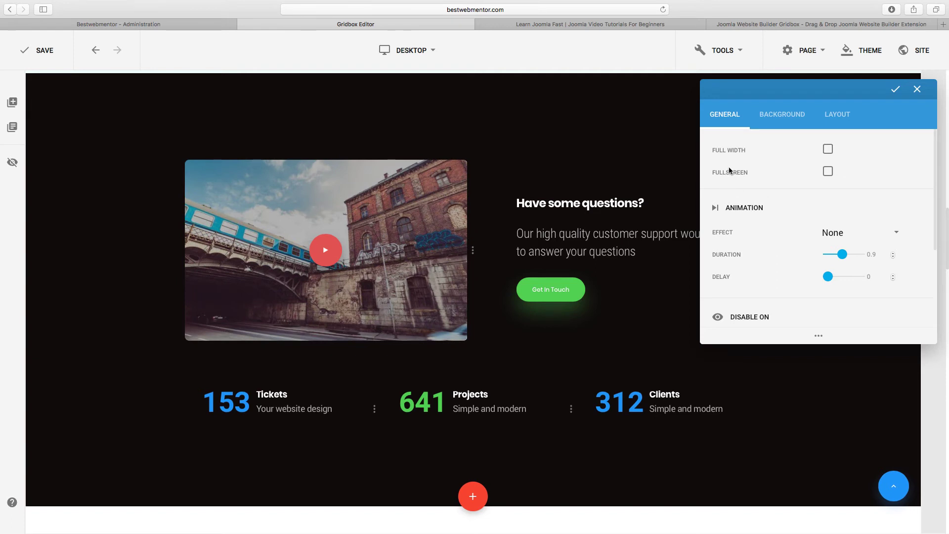
pyautogui.click(828, 151)
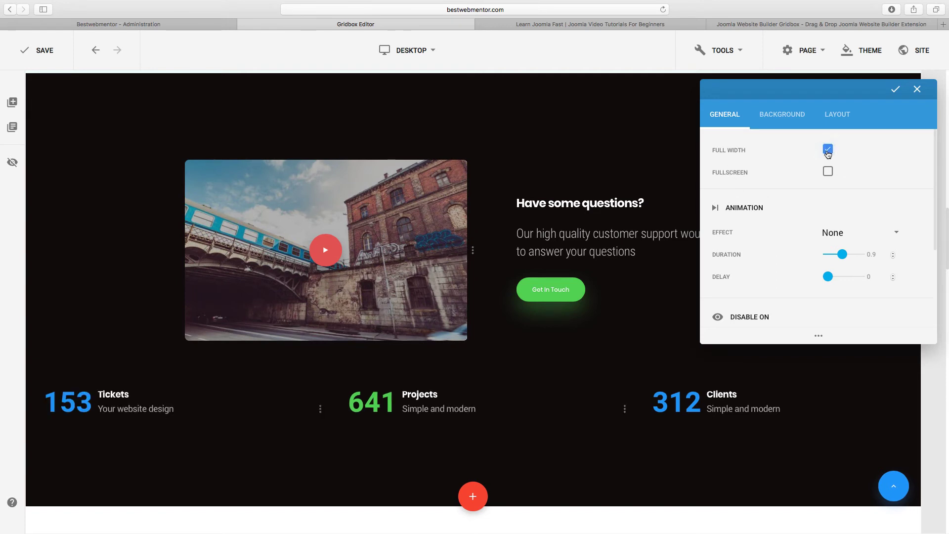
pyautogui.click(828, 150)
# Step: Check the row's Access levels list and keep it set to Public
pyautogui.scroll(-5, 756, 237)
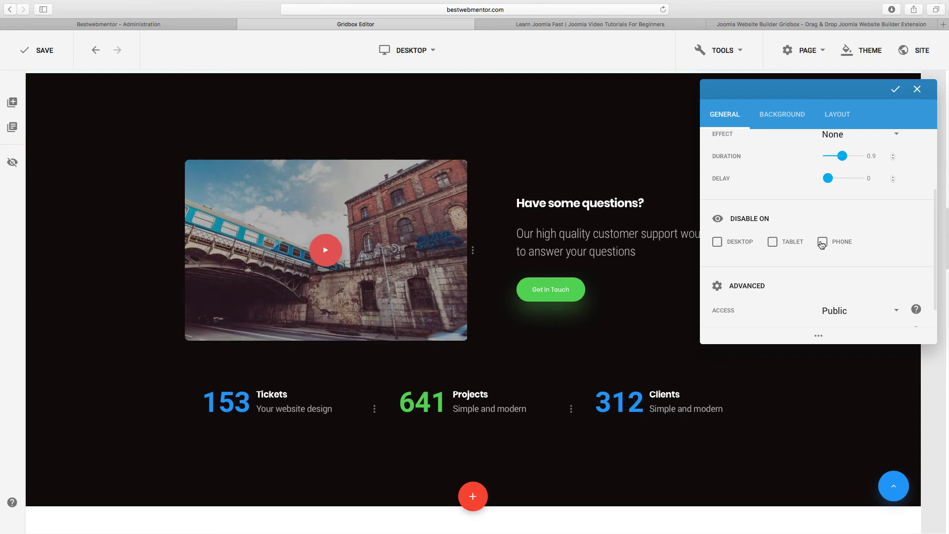
pyautogui.scroll(-1, 754, 250)
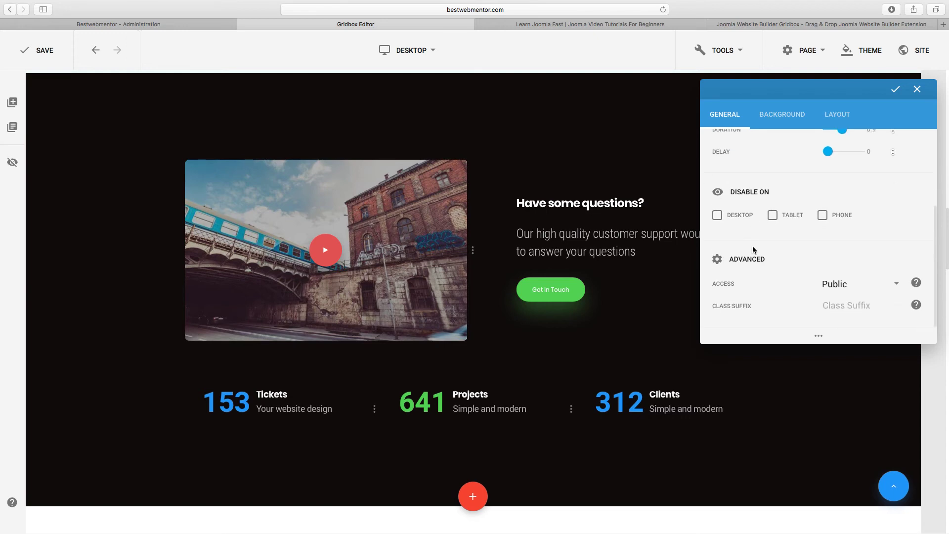
pyautogui.click(883, 284)
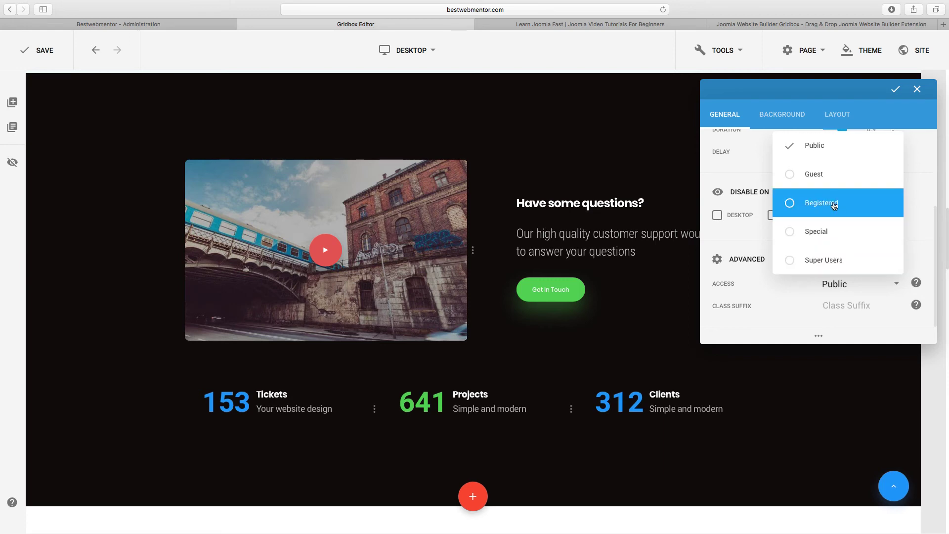
pyautogui.click(740, 244)
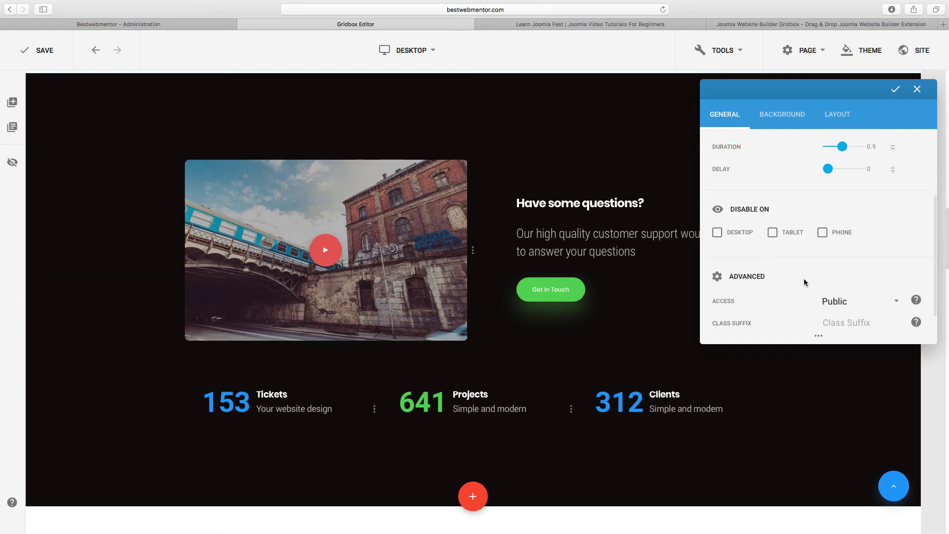
pyautogui.scroll(5, 832, 257)
# Step: Set the counters row's background type to a solid Color
pyautogui.click(793, 123)
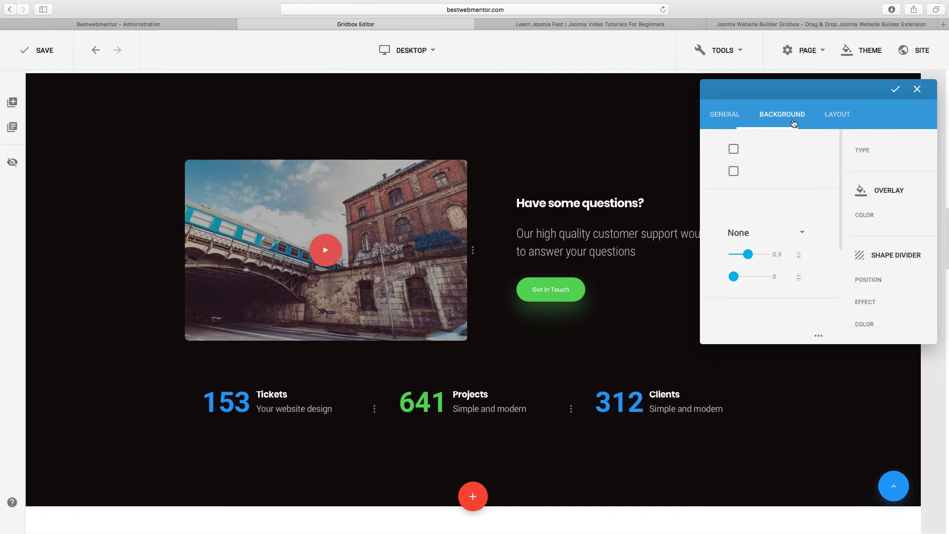
pyautogui.scroll(-3, 794, 208)
pyautogui.scroll(-1, 794, 211)
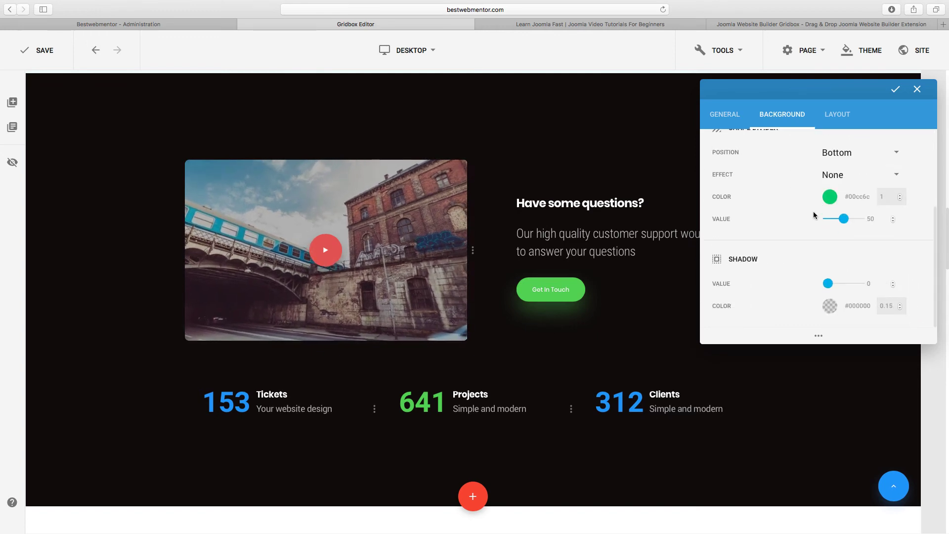
pyautogui.scroll(3, 813, 223)
pyautogui.scroll(2, 813, 228)
pyautogui.click(838, 151)
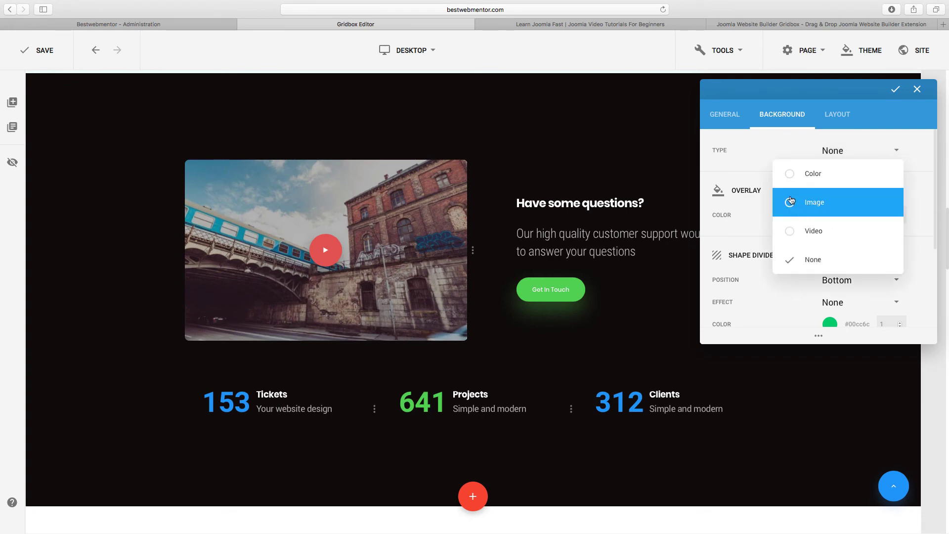
pyautogui.click(790, 174)
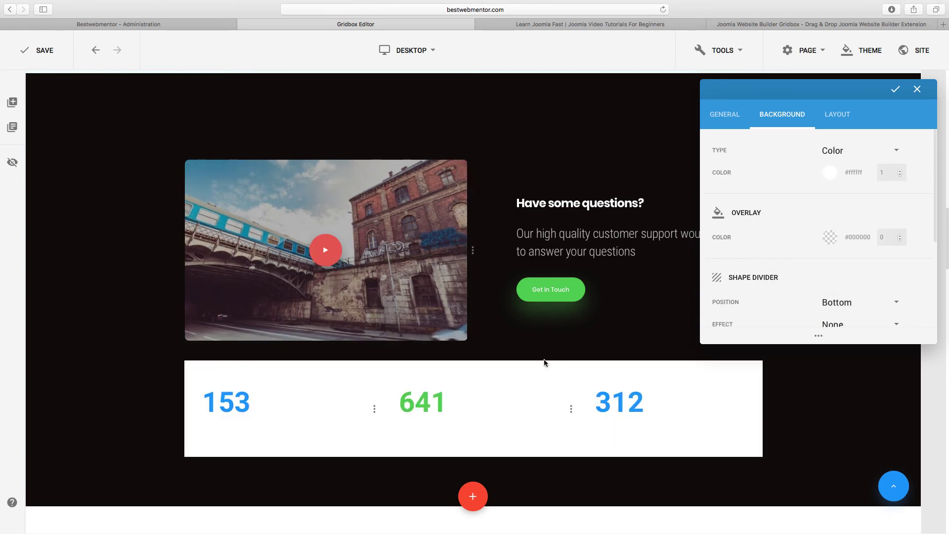
# Step: Pick dark red #9c2727 for the row background, check the Layout settings, and apply
pyautogui.click(858, 173)
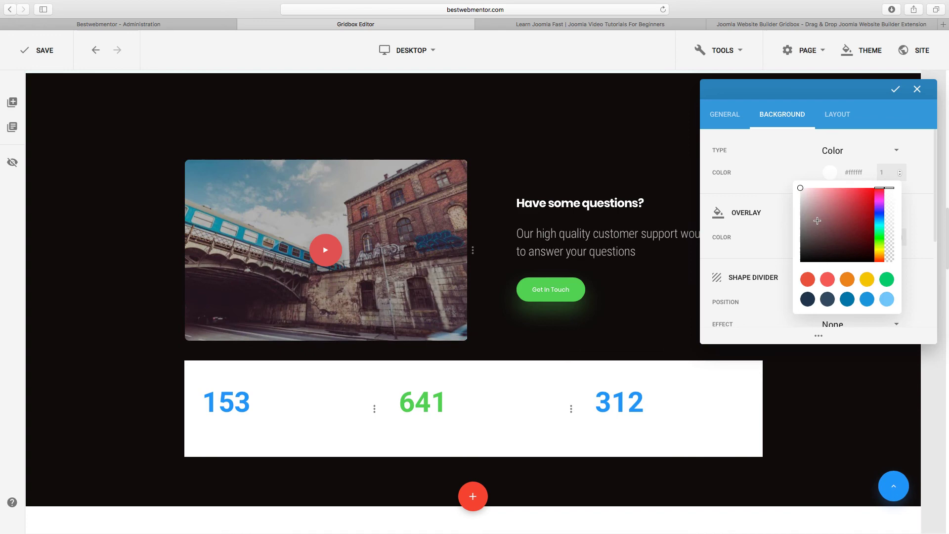
pyautogui.click(859, 217)
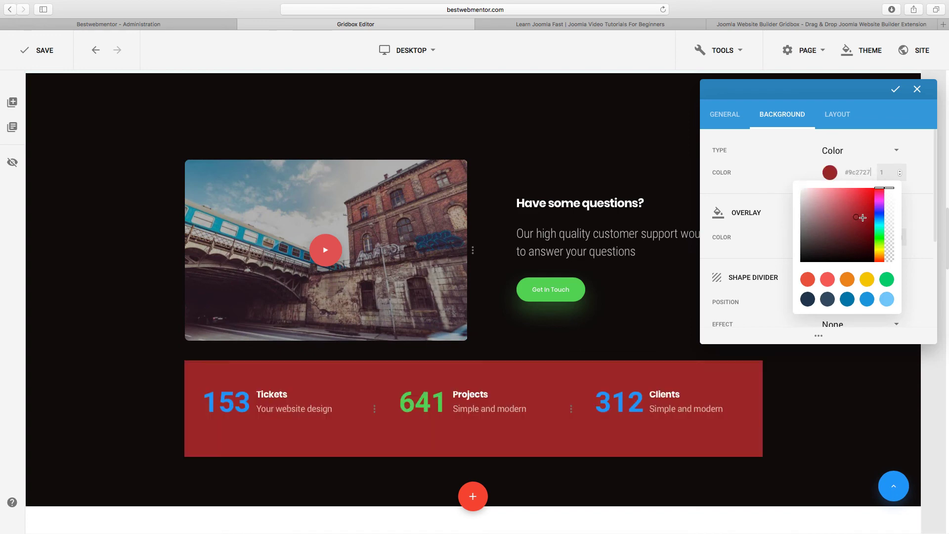
pyautogui.click(776, 171)
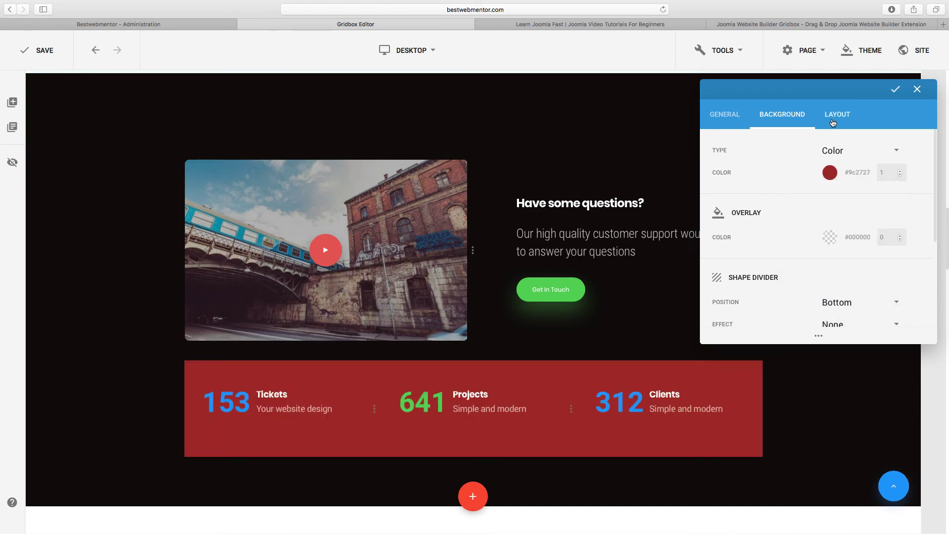
pyautogui.click(844, 119)
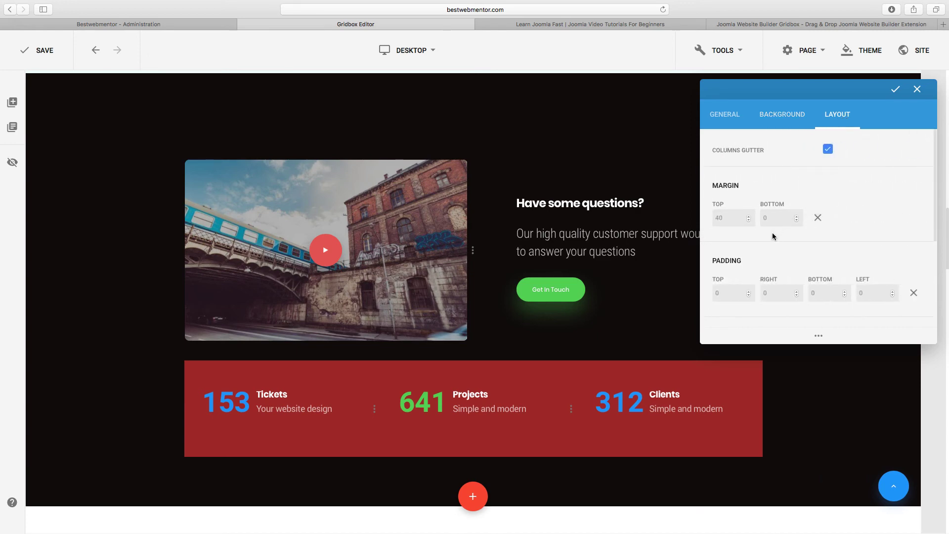
pyautogui.scroll(-5, 773, 236)
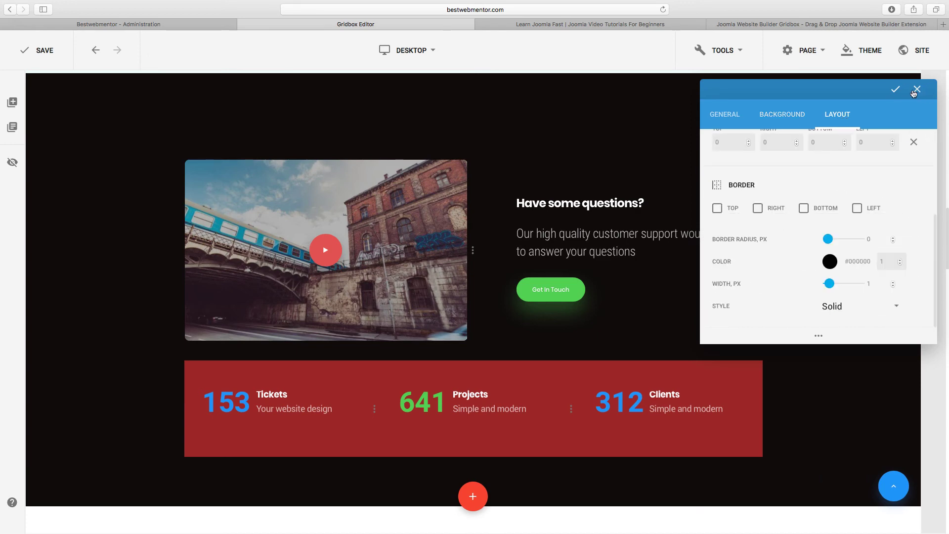
pyautogui.click(896, 89)
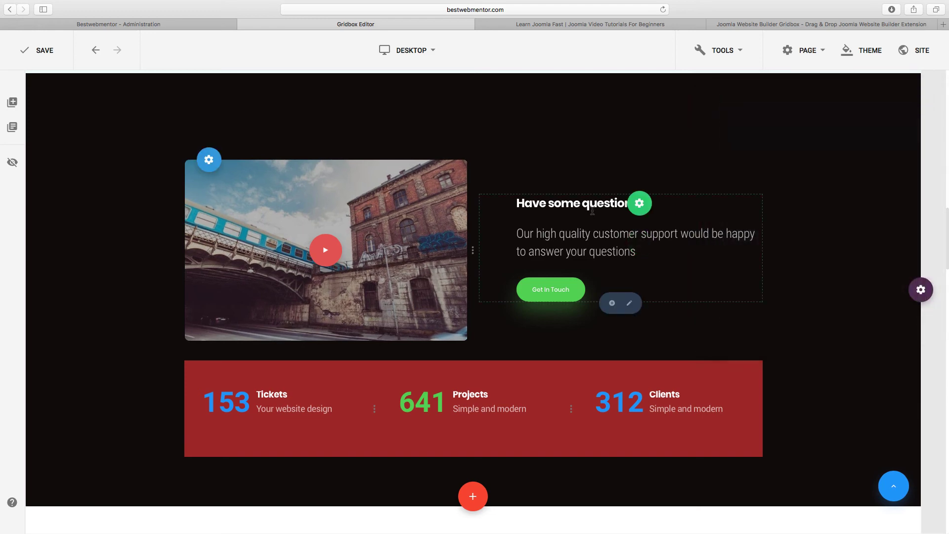
# Step: Scroll through the rest of the edited page, then return to the Administration tab's Gridbox pages list
pyautogui.scroll(-3, 592, 212)
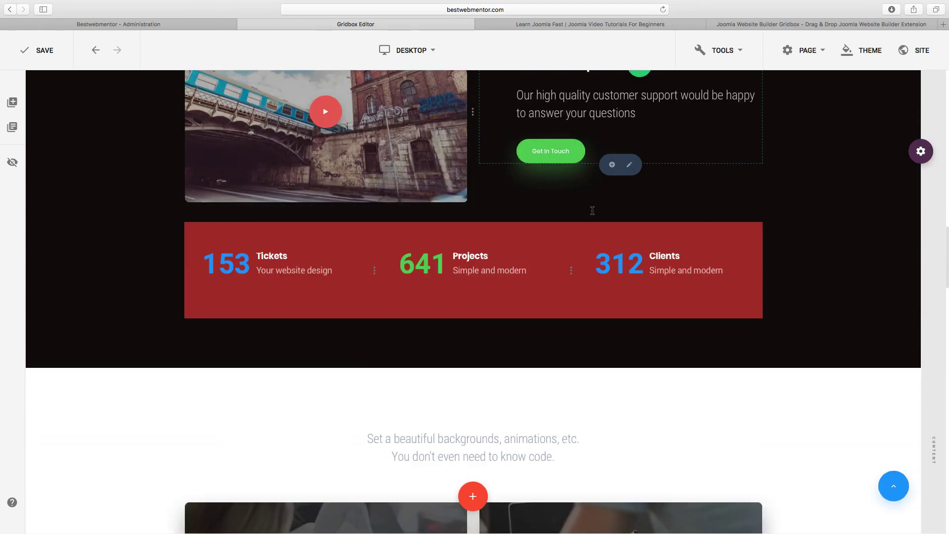
pyautogui.scroll(-3, 593, 213)
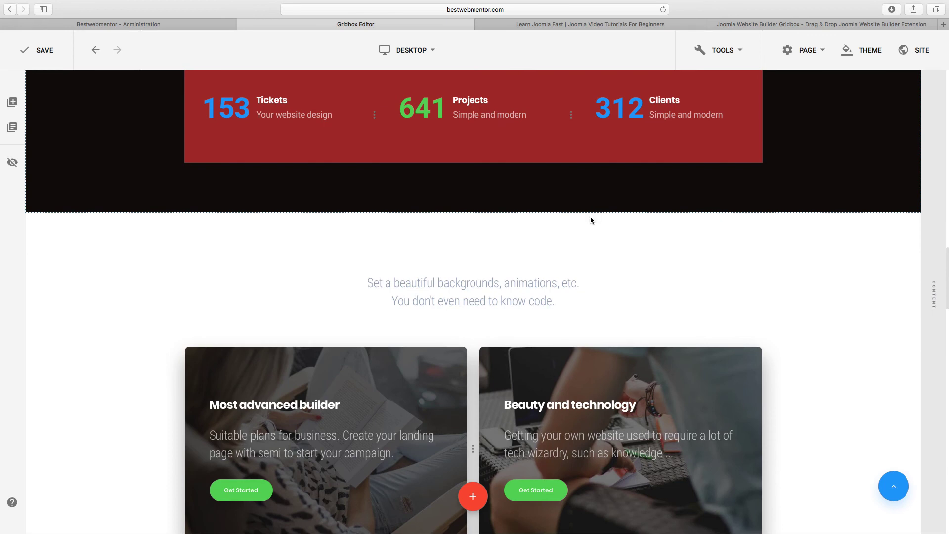
pyautogui.scroll(-2, 590, 217)
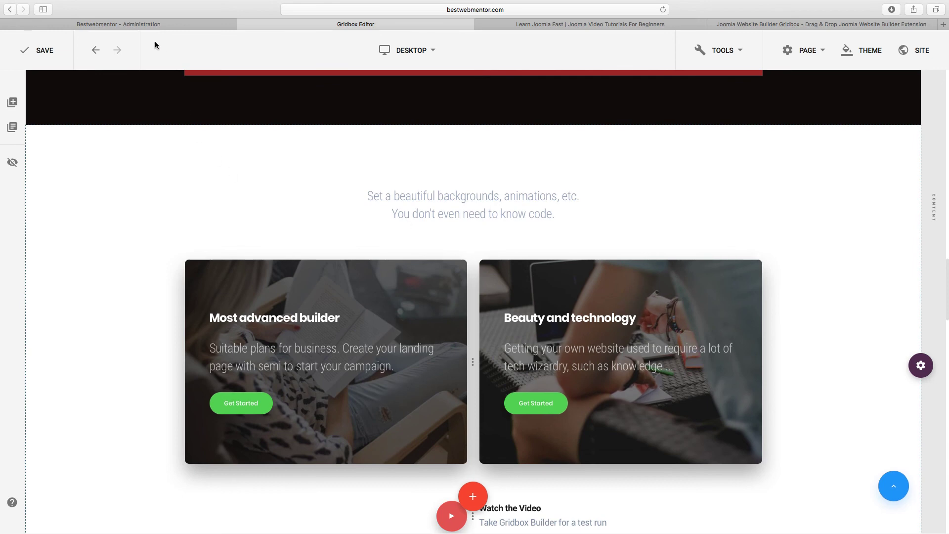
pyautogui.click(141, 24)
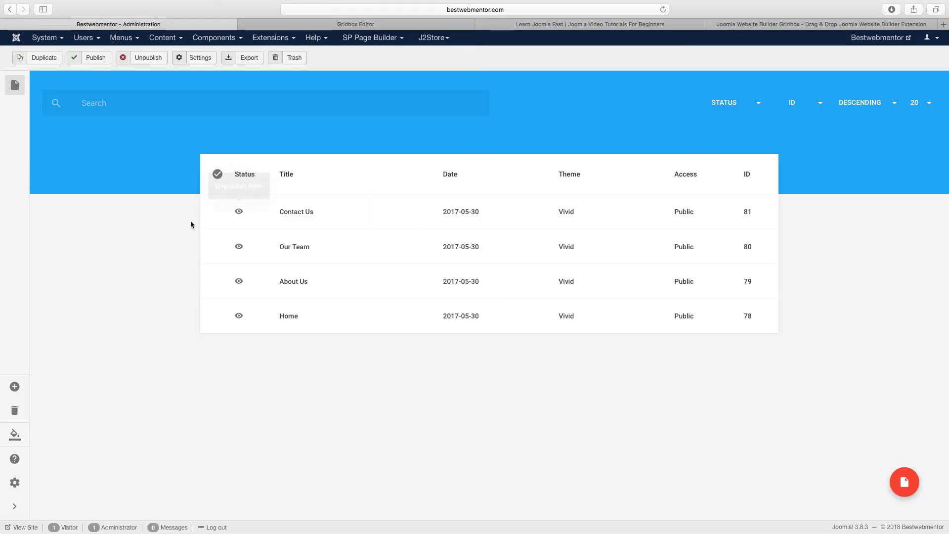
# Step: Browse the Upload Theme gallery of downloadable themes like King, Vivid, Dreamport and Advan
pyautogui.click(14, 434)
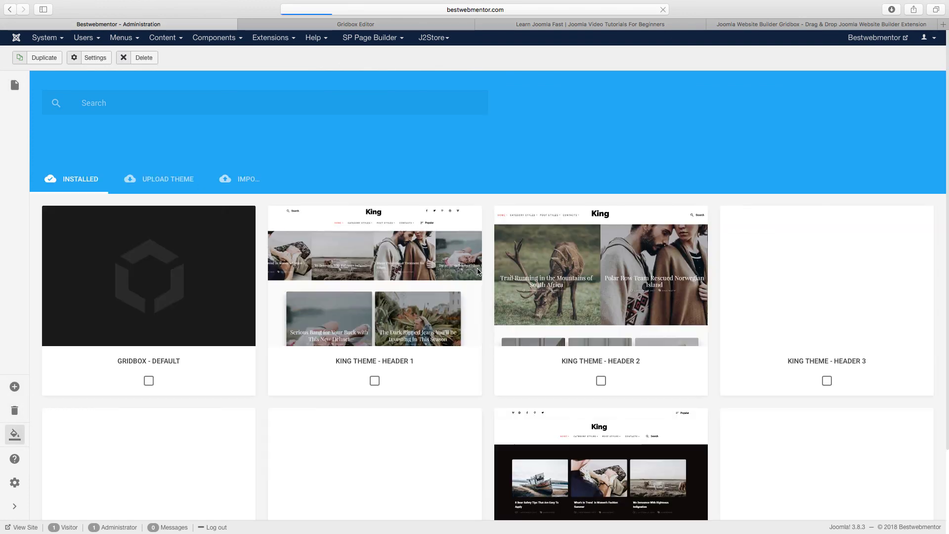
pyautogui.click(176, 185)
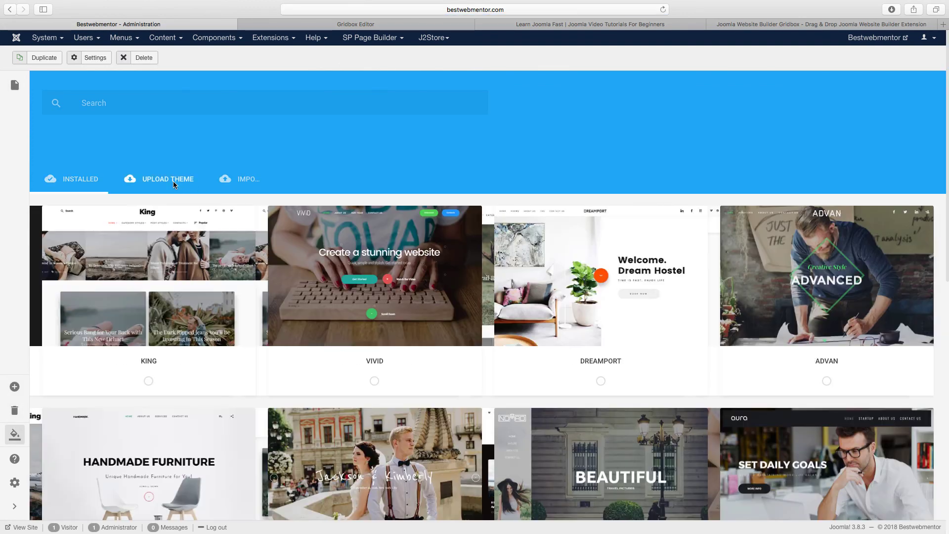
pyautogui.scroll(-4, 545, 329)
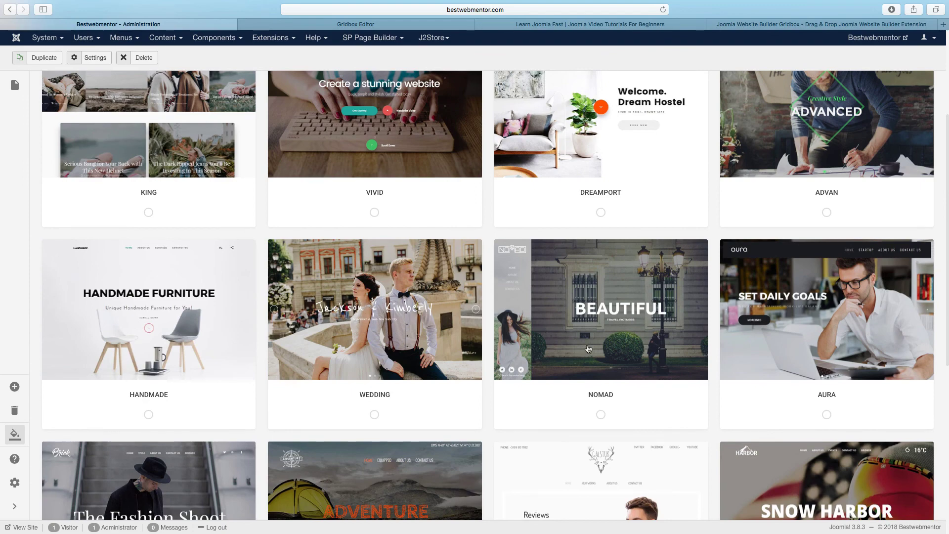
pyautogui.scroll(-2, 583, 344)
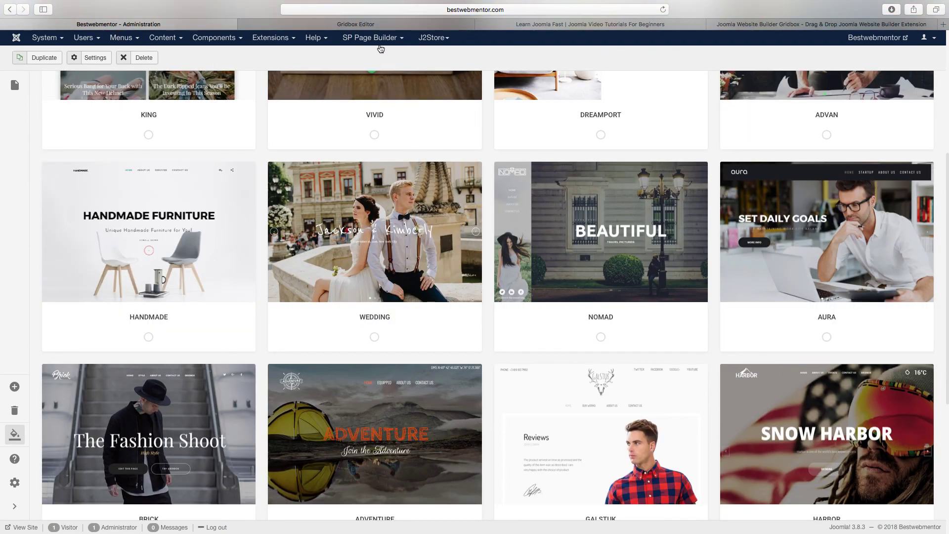
pyautogui.scroll(-4, 548, 319)
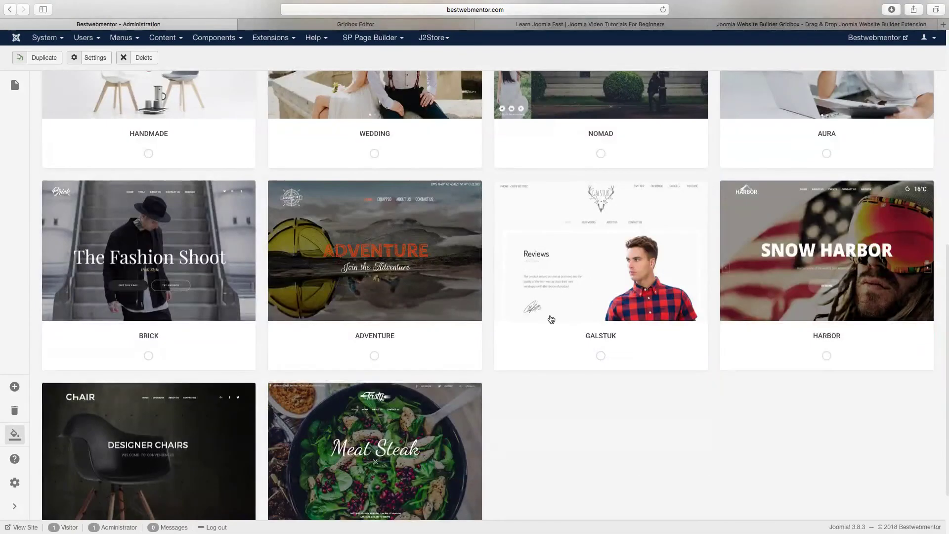
# Step: Switch back to the Gridbox Editor tab and scroll up to the Joomla For Beginners hero
pyautogui.click(384, 22)
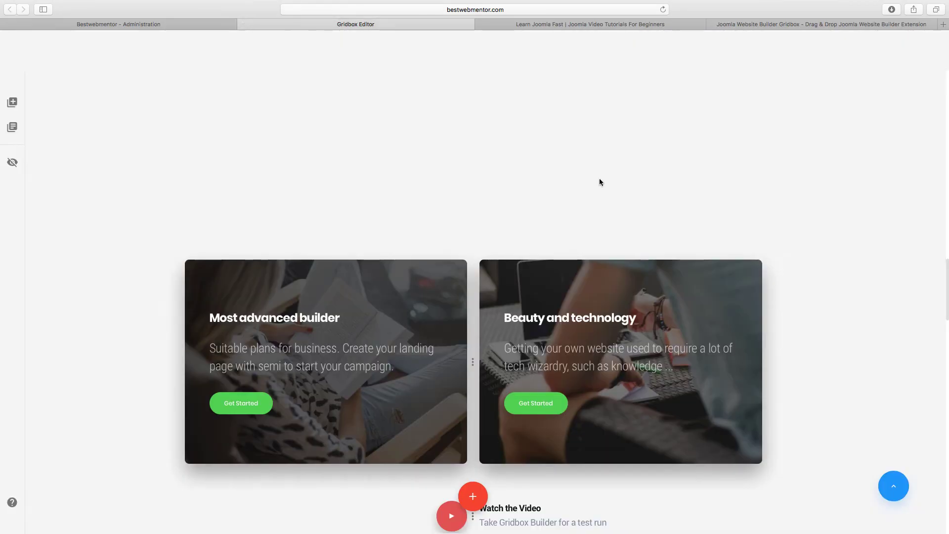
pyautogui.scroll(20, 623, 214)
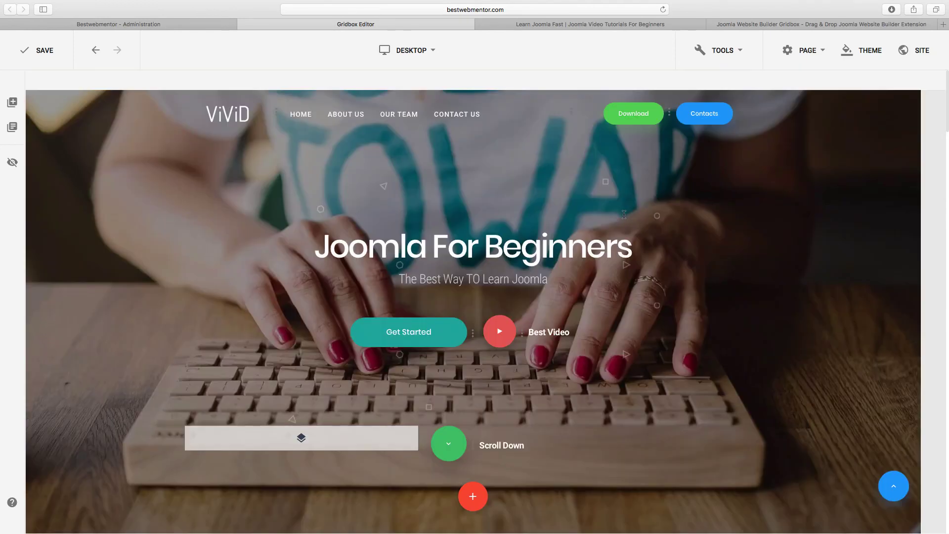
pyautogui.moveTo(865, 203)
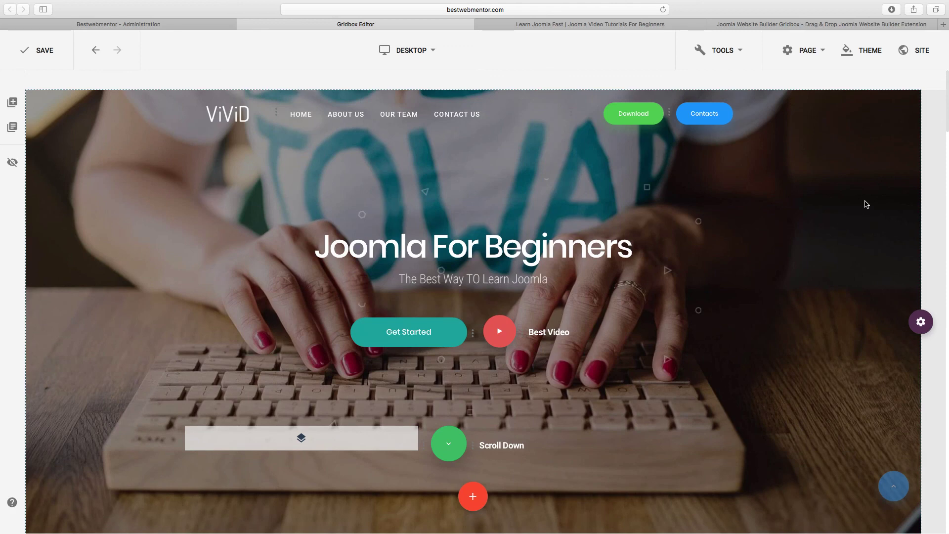
# Step: Switch to the Bestwebmentor - Administration tab showing the Upload Theme gallery
pyautogui.click(184, 24)
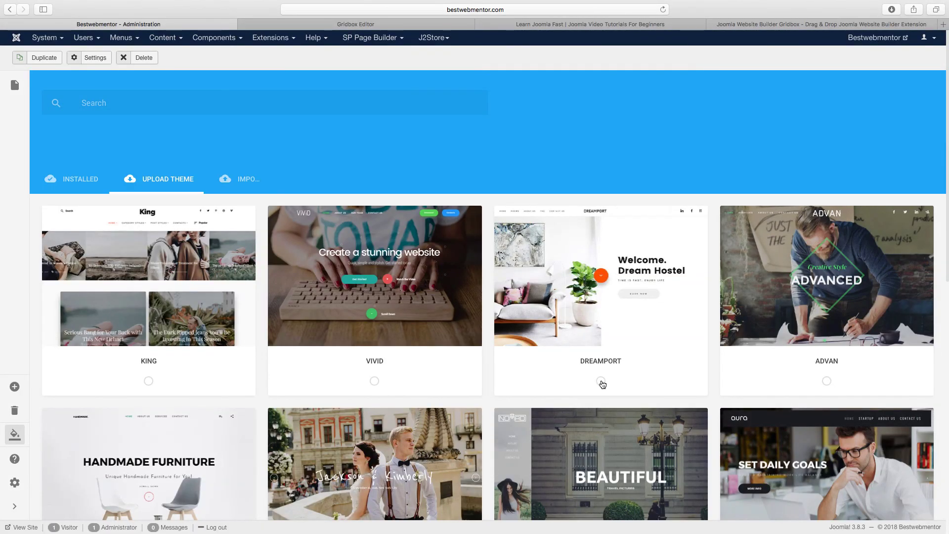